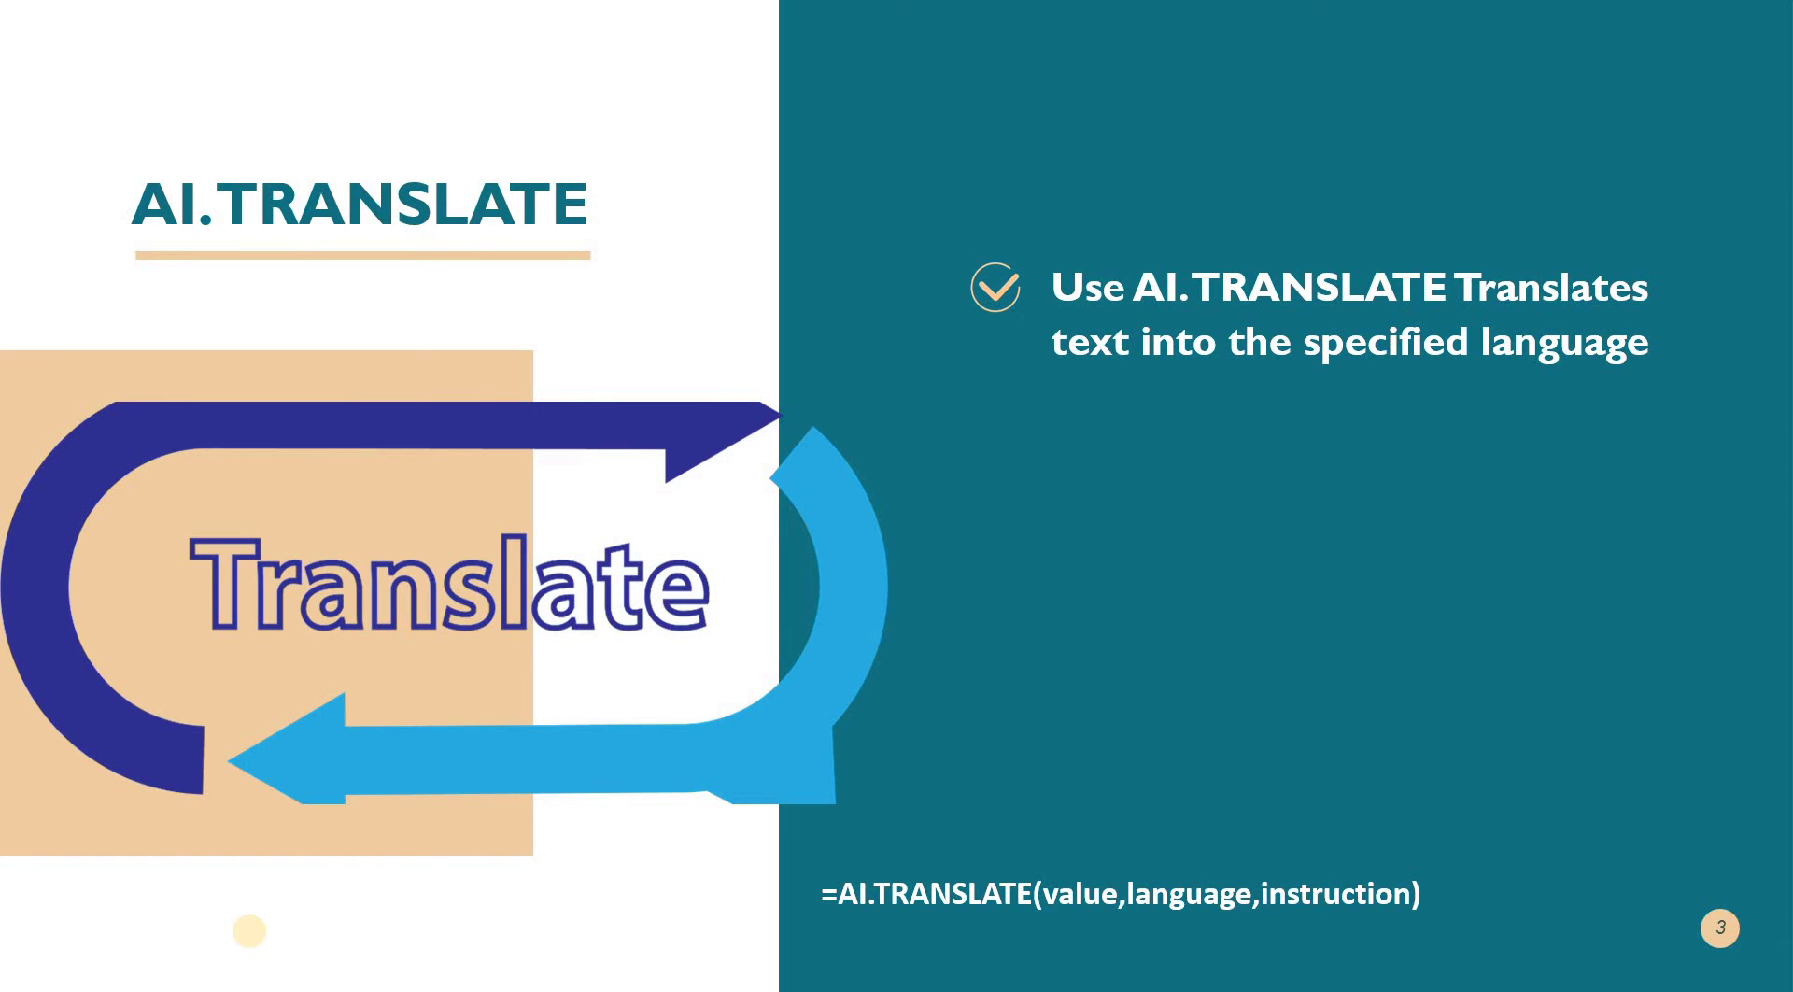
Step: Switch from the PowerPoint AI.TRANSLATE slide to the Excel Book1 workbook
{"action": "key", "text": "alt+Tab"}
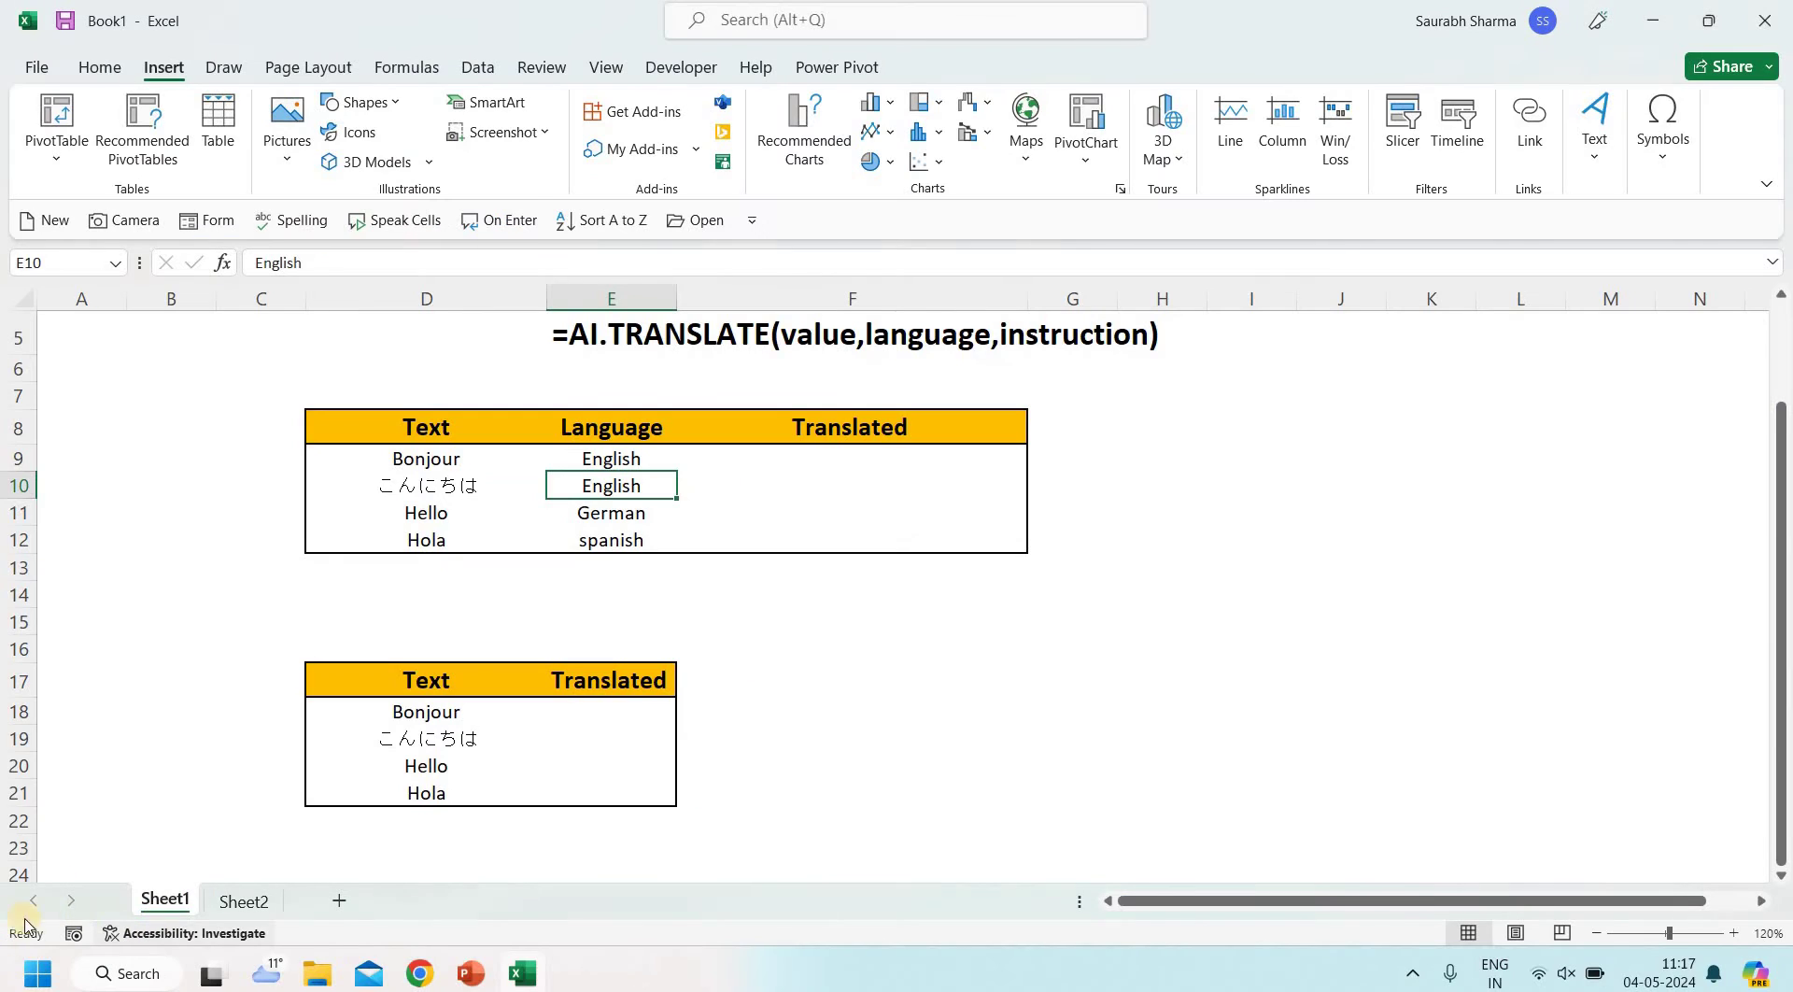
Step: Enter =AI.TRANSLATE(D9,E9) in F9 so Bonjour returns Hello
{"action": "left_click", "coordinate": [433, 457]}
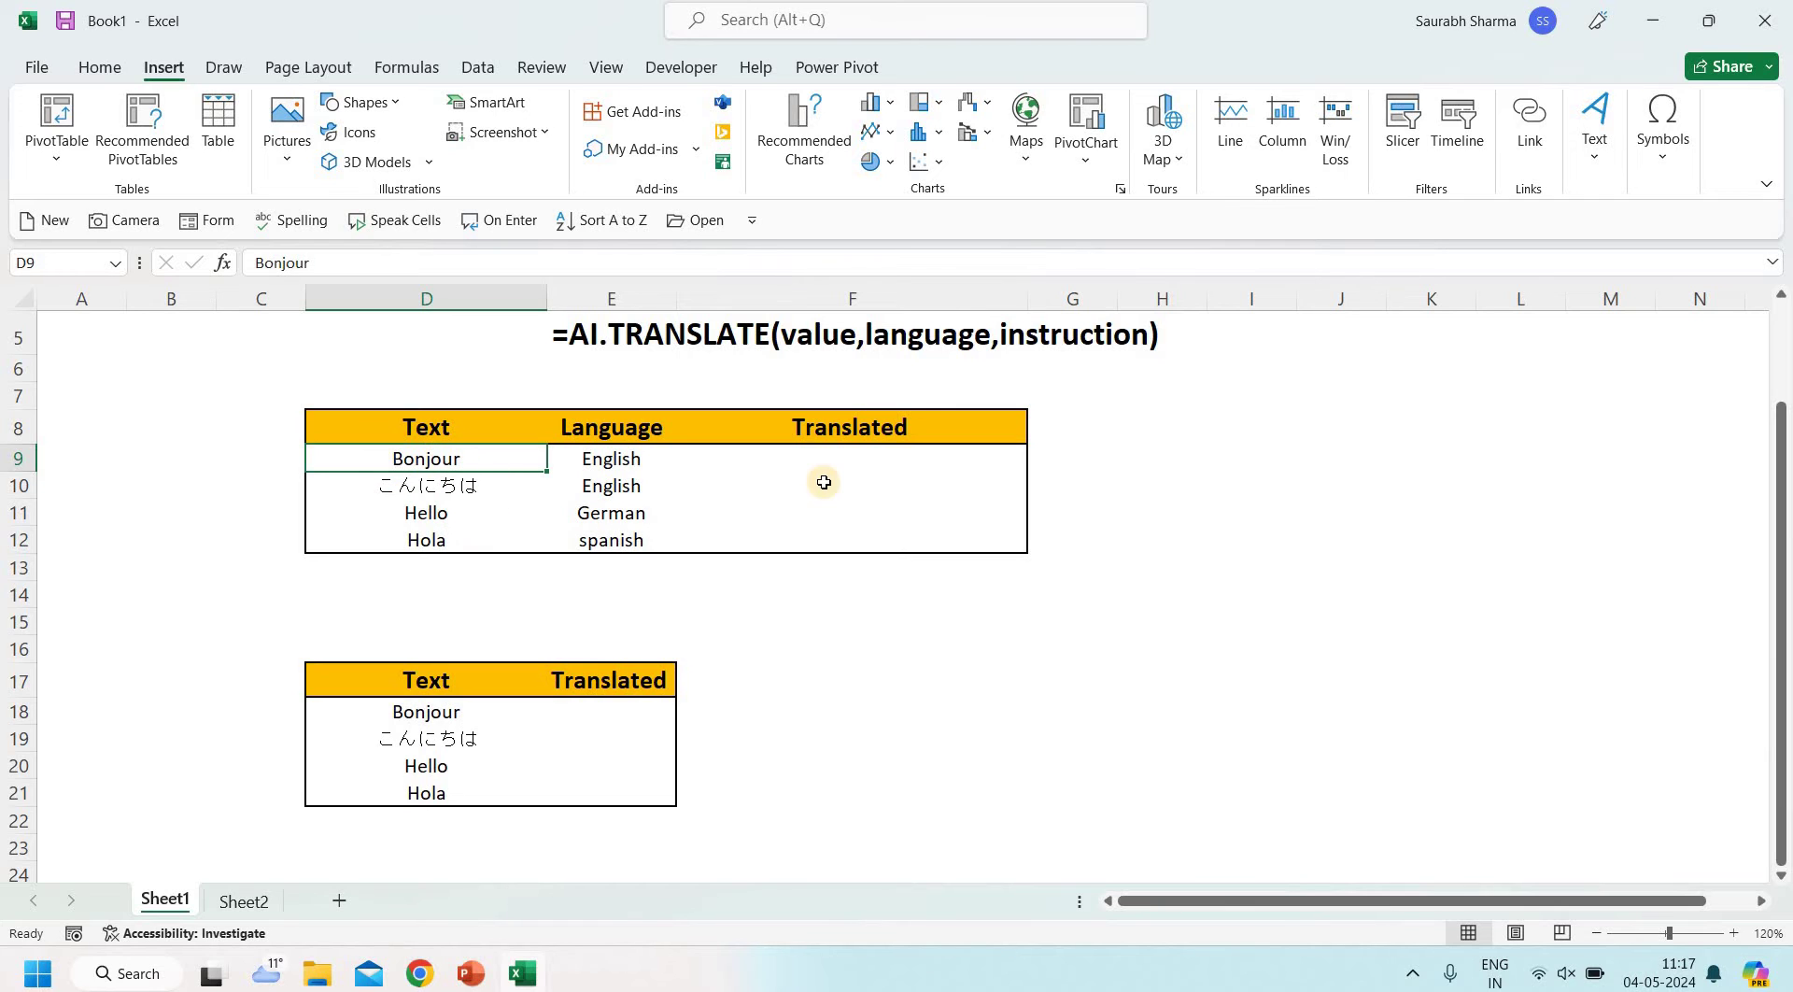
{"action": "left_click", "coordinate": [856, 462]}
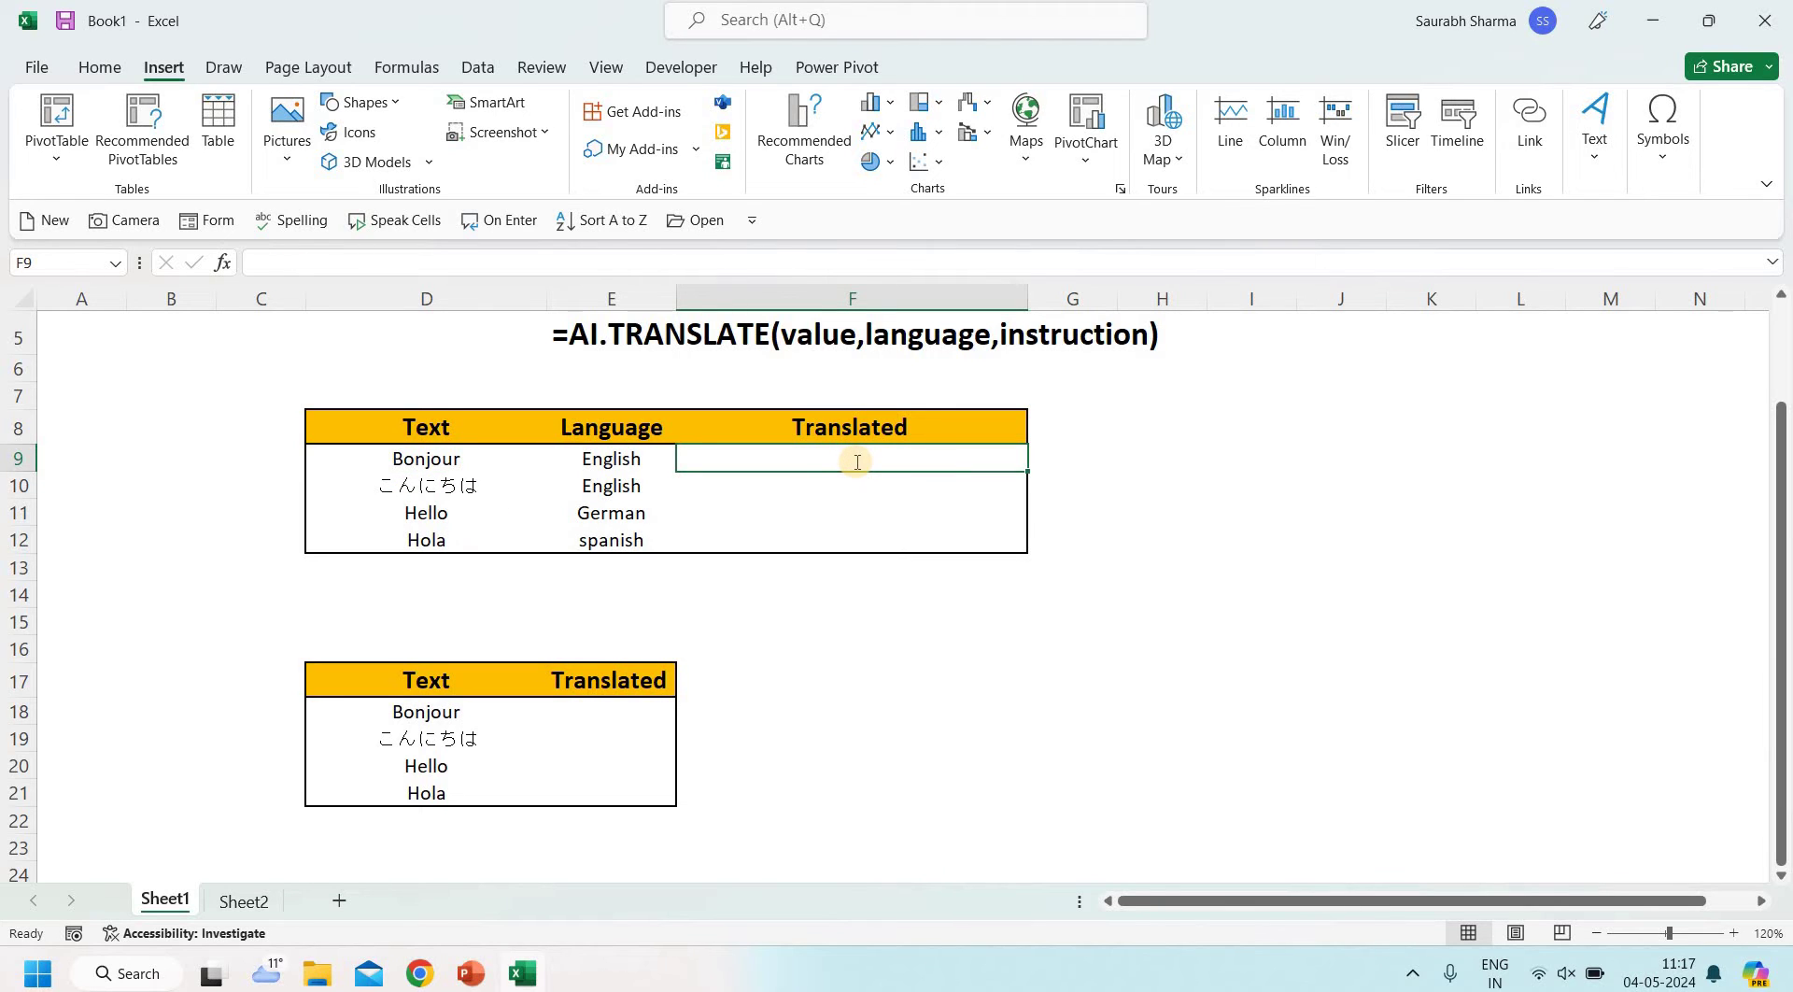
{"action": "type", "text": "="}
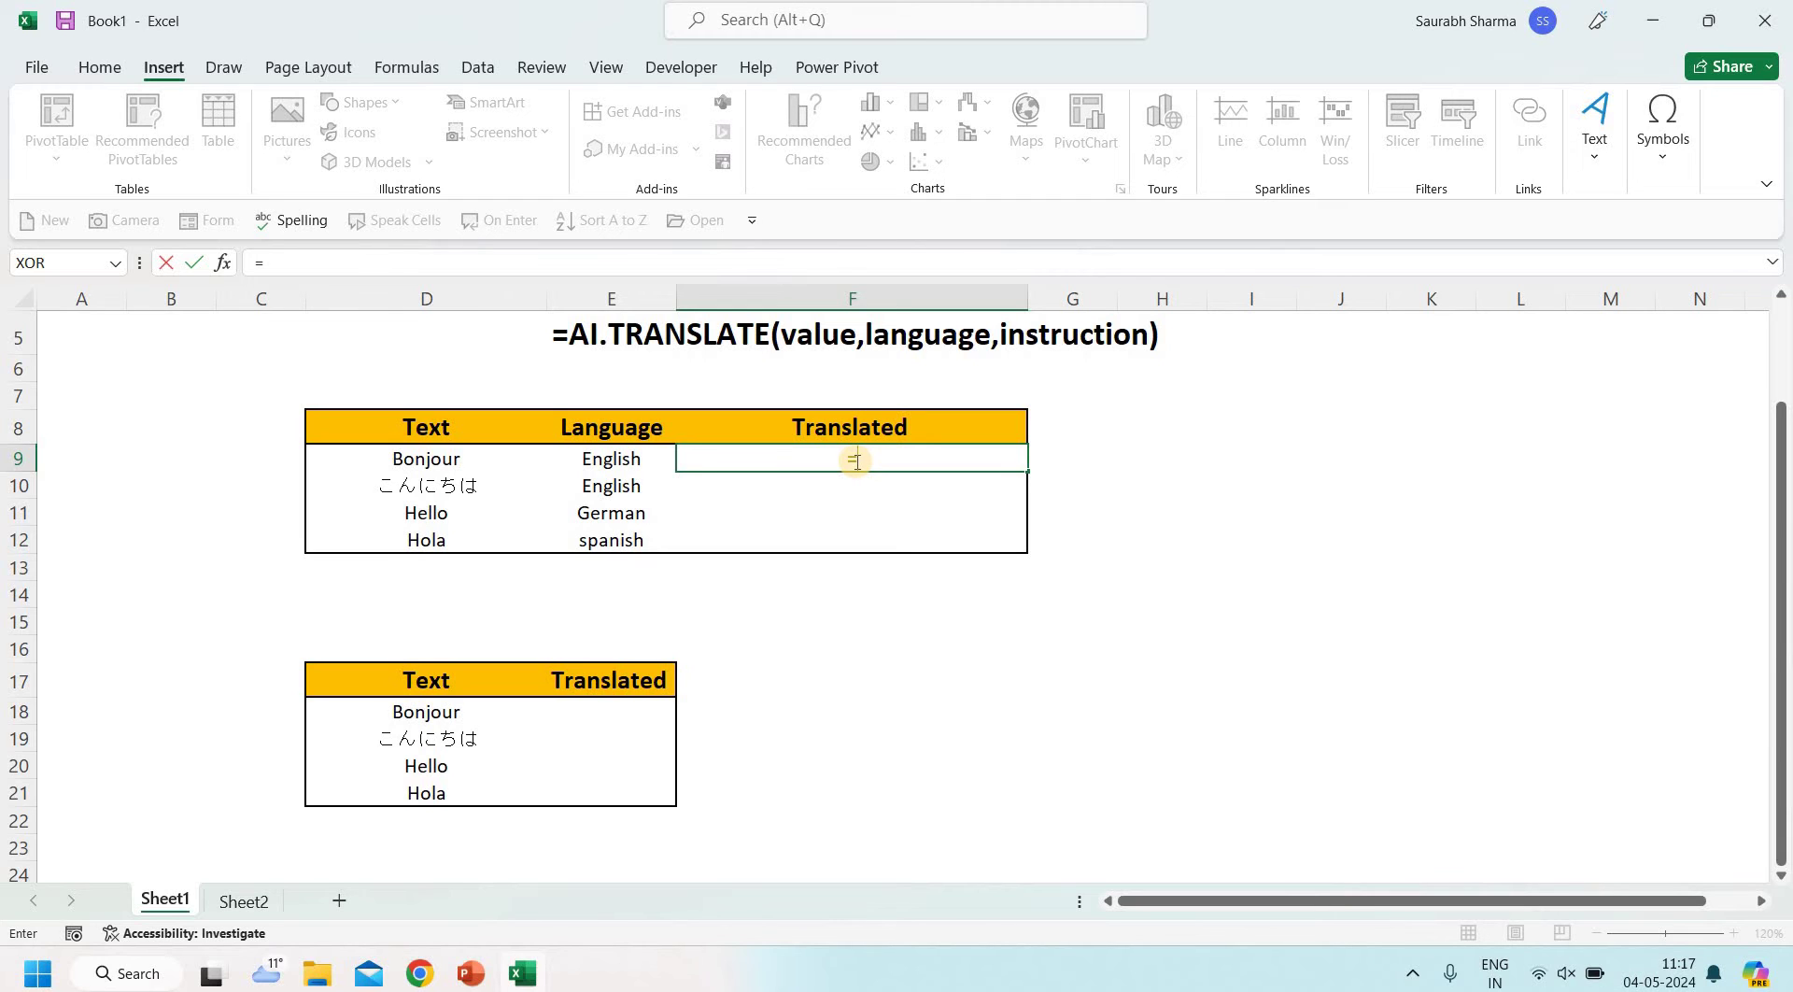
{"action": "type", "text": "ai"}
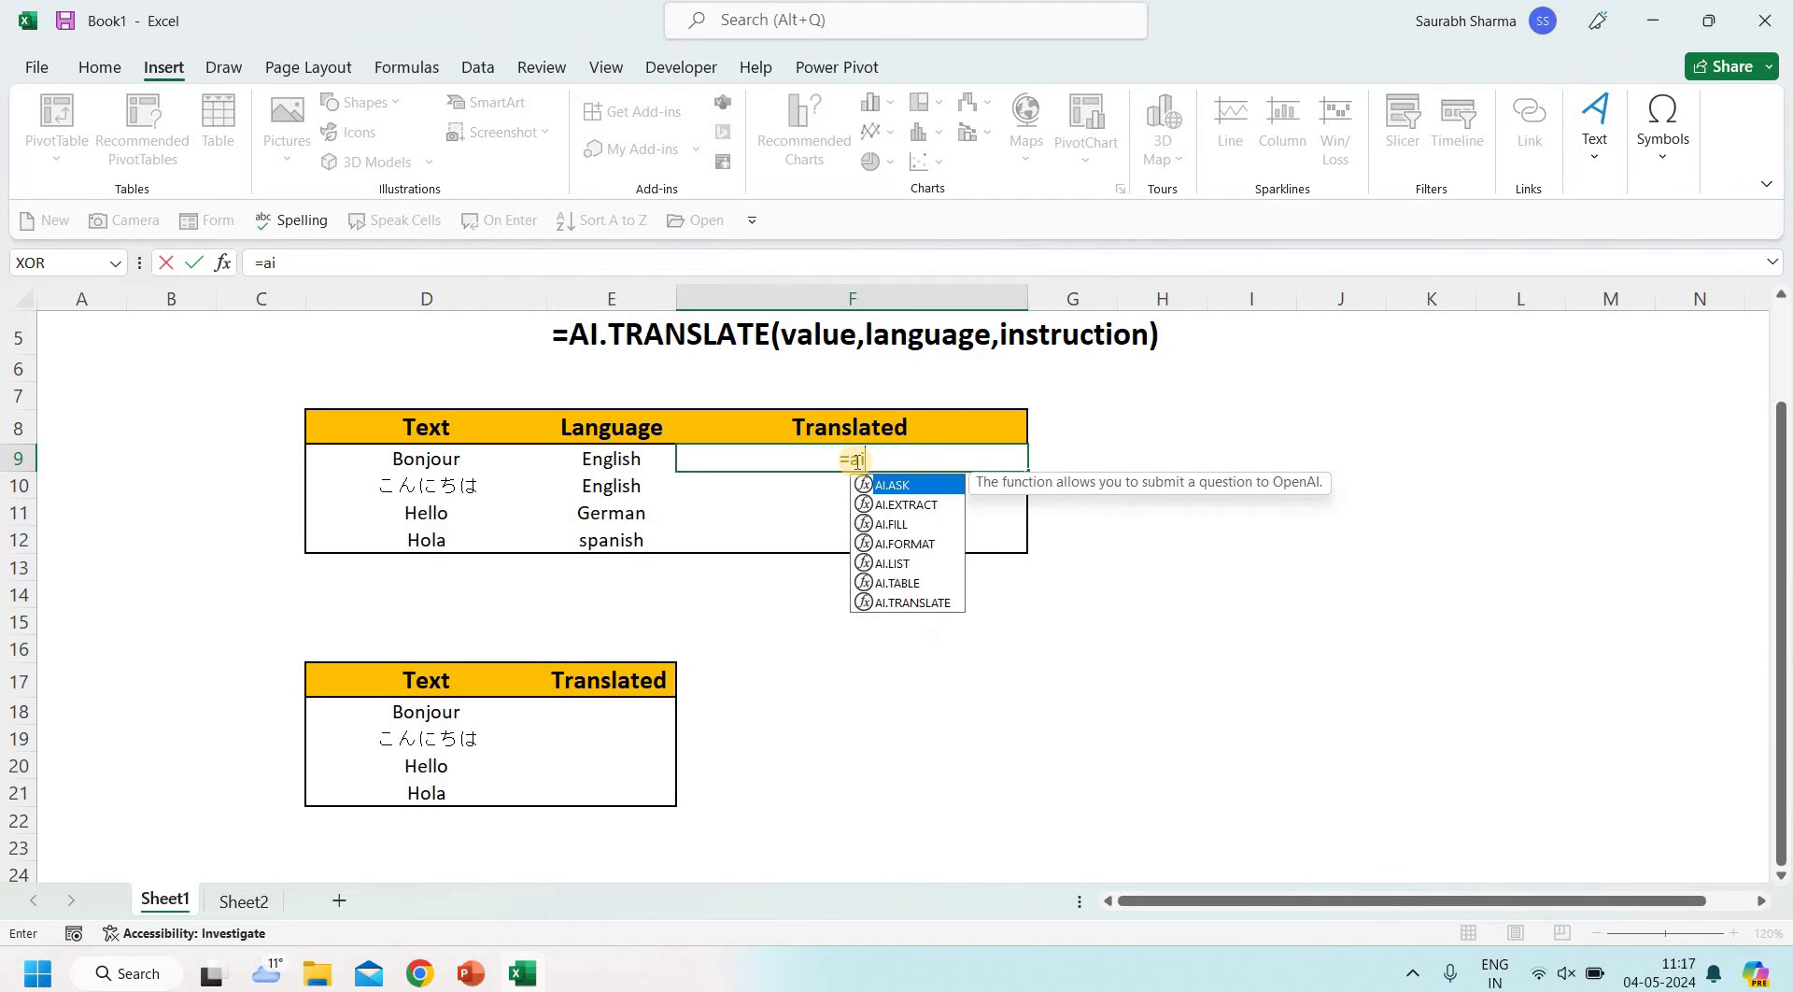
{"action": "type", "text": "."}
{"action": "key", "text": "Down"}
{"action": "key", "text": "Down"}
{"action": "key", "text": "Down"}
{"action": "key", "text": "Down"}
{"action": "key", "text": "Down"}
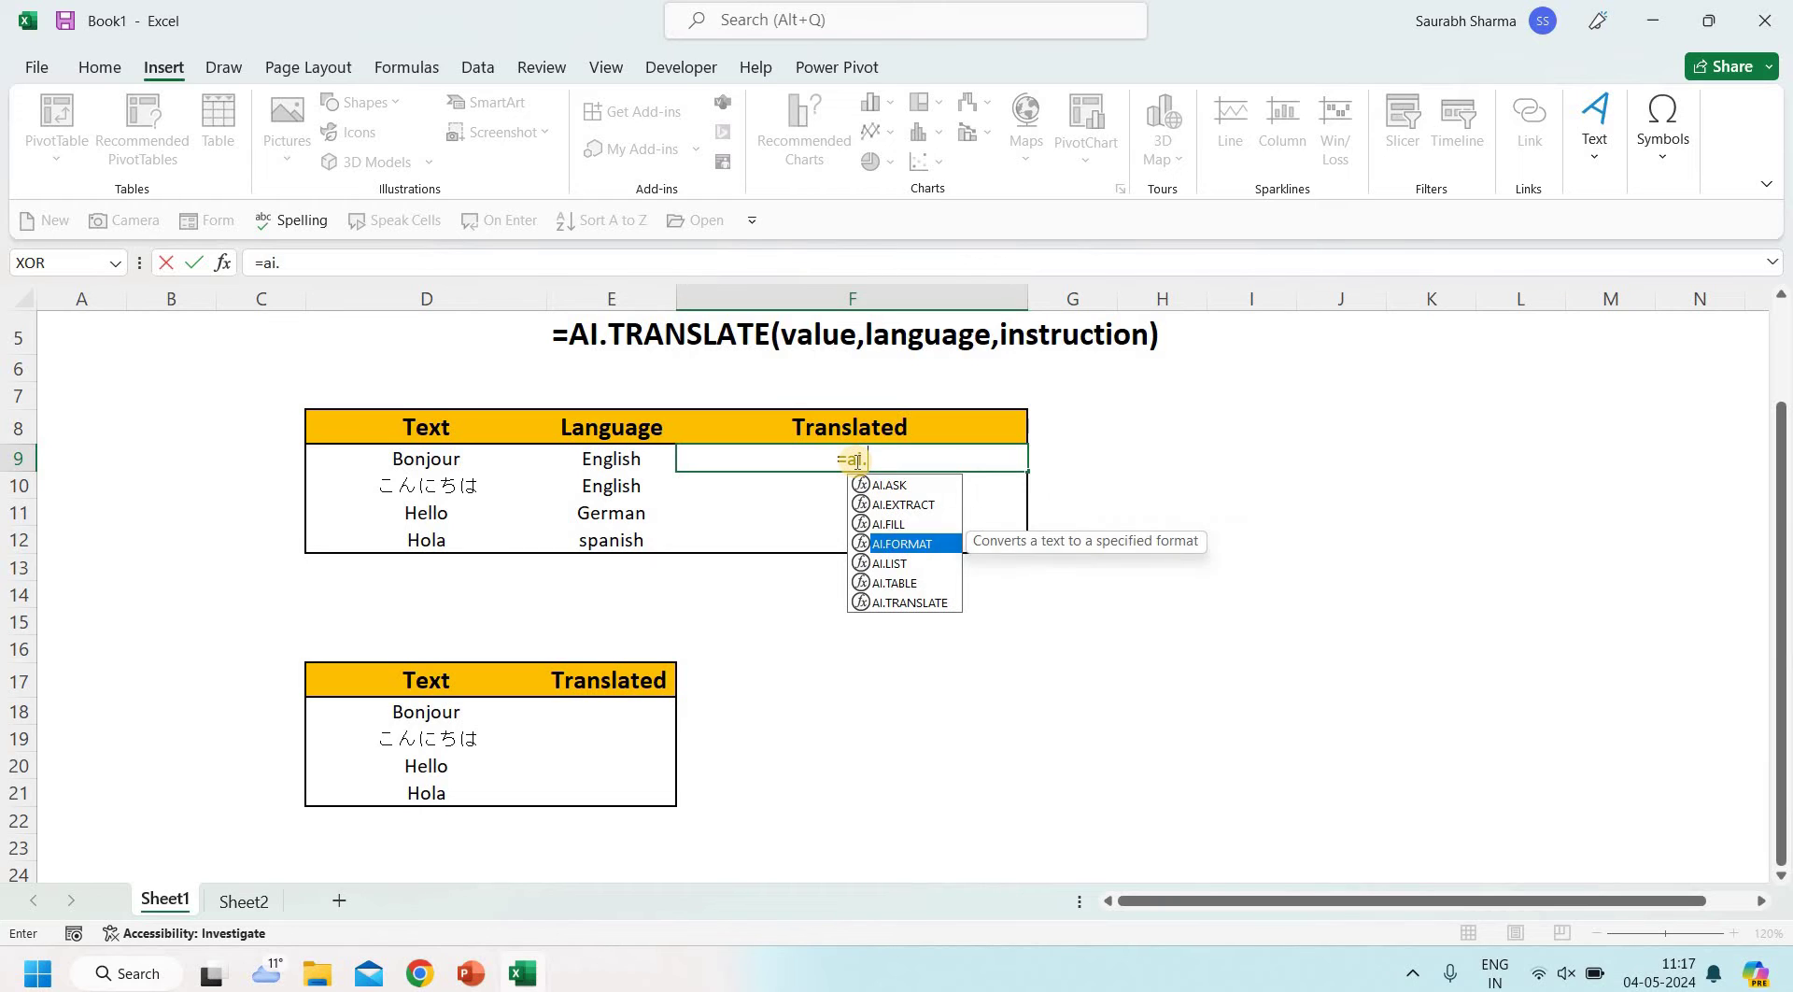
{"action": "key", "text": "Down"}
{"action": "key", "text": "Tab"}
{"action": "key", "text": "Left"}
{"action": "key", "text": "Left"}
{"action": "type", "text": ","}
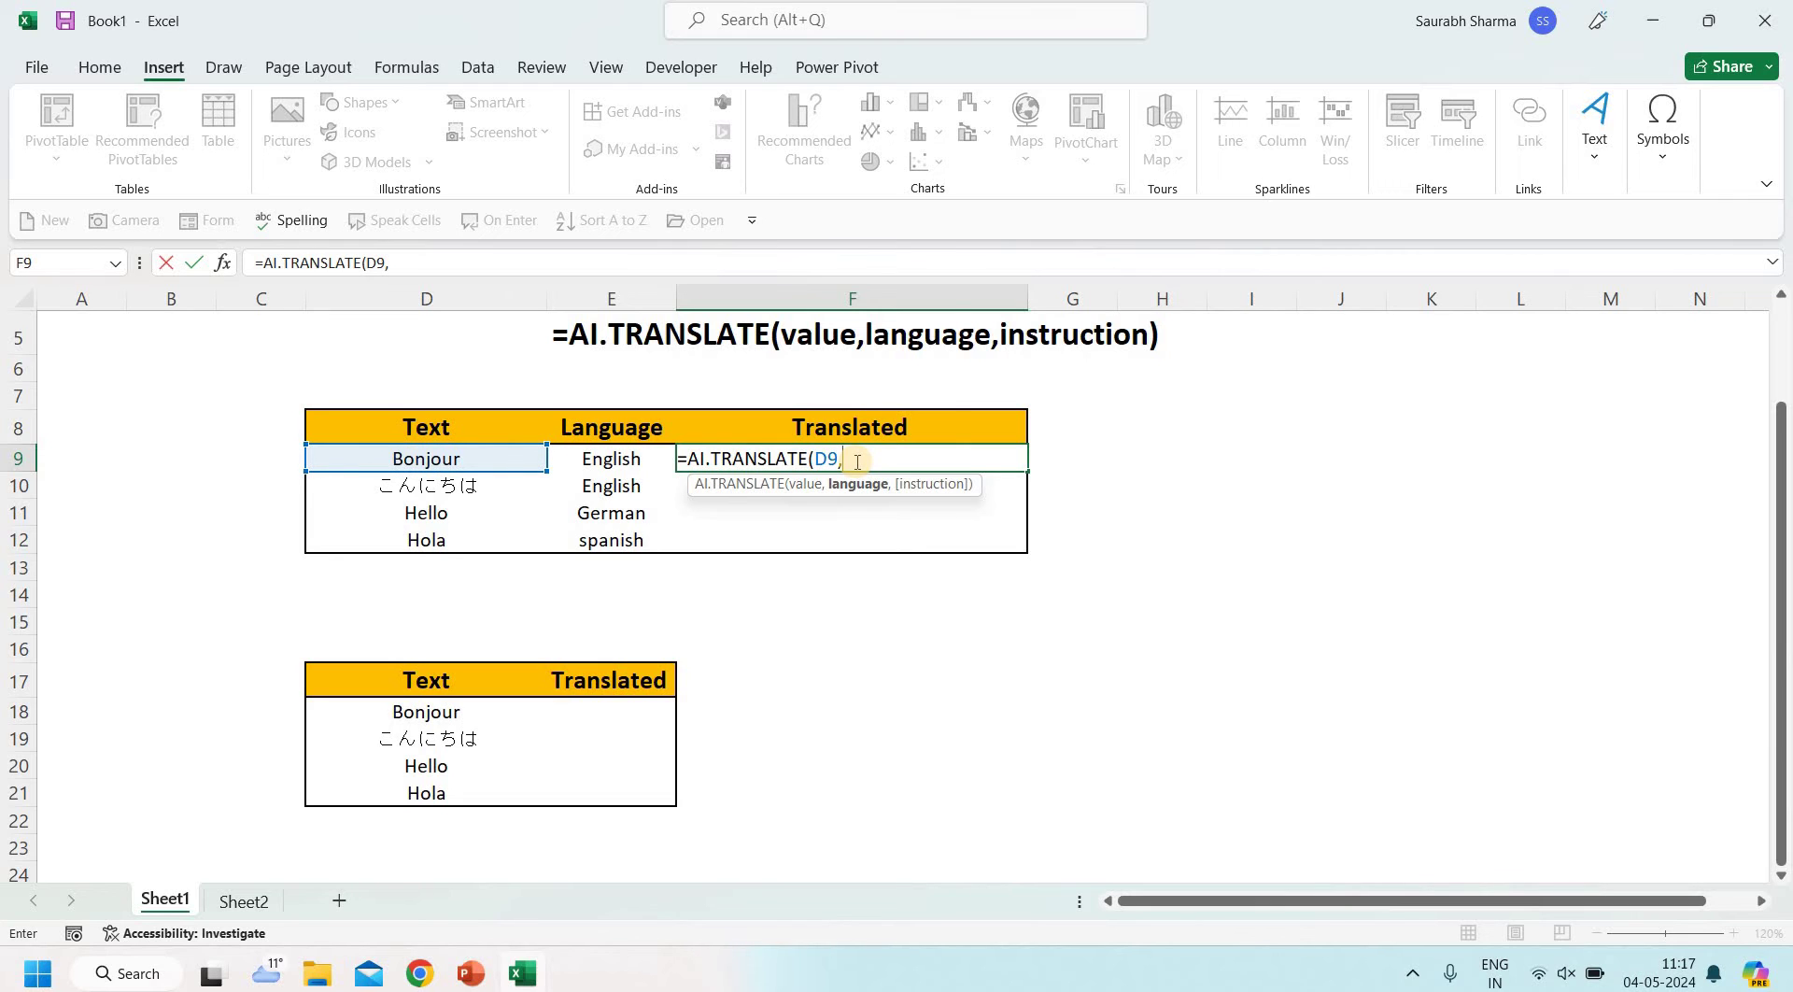
{"action": "key", "text": "Left"}
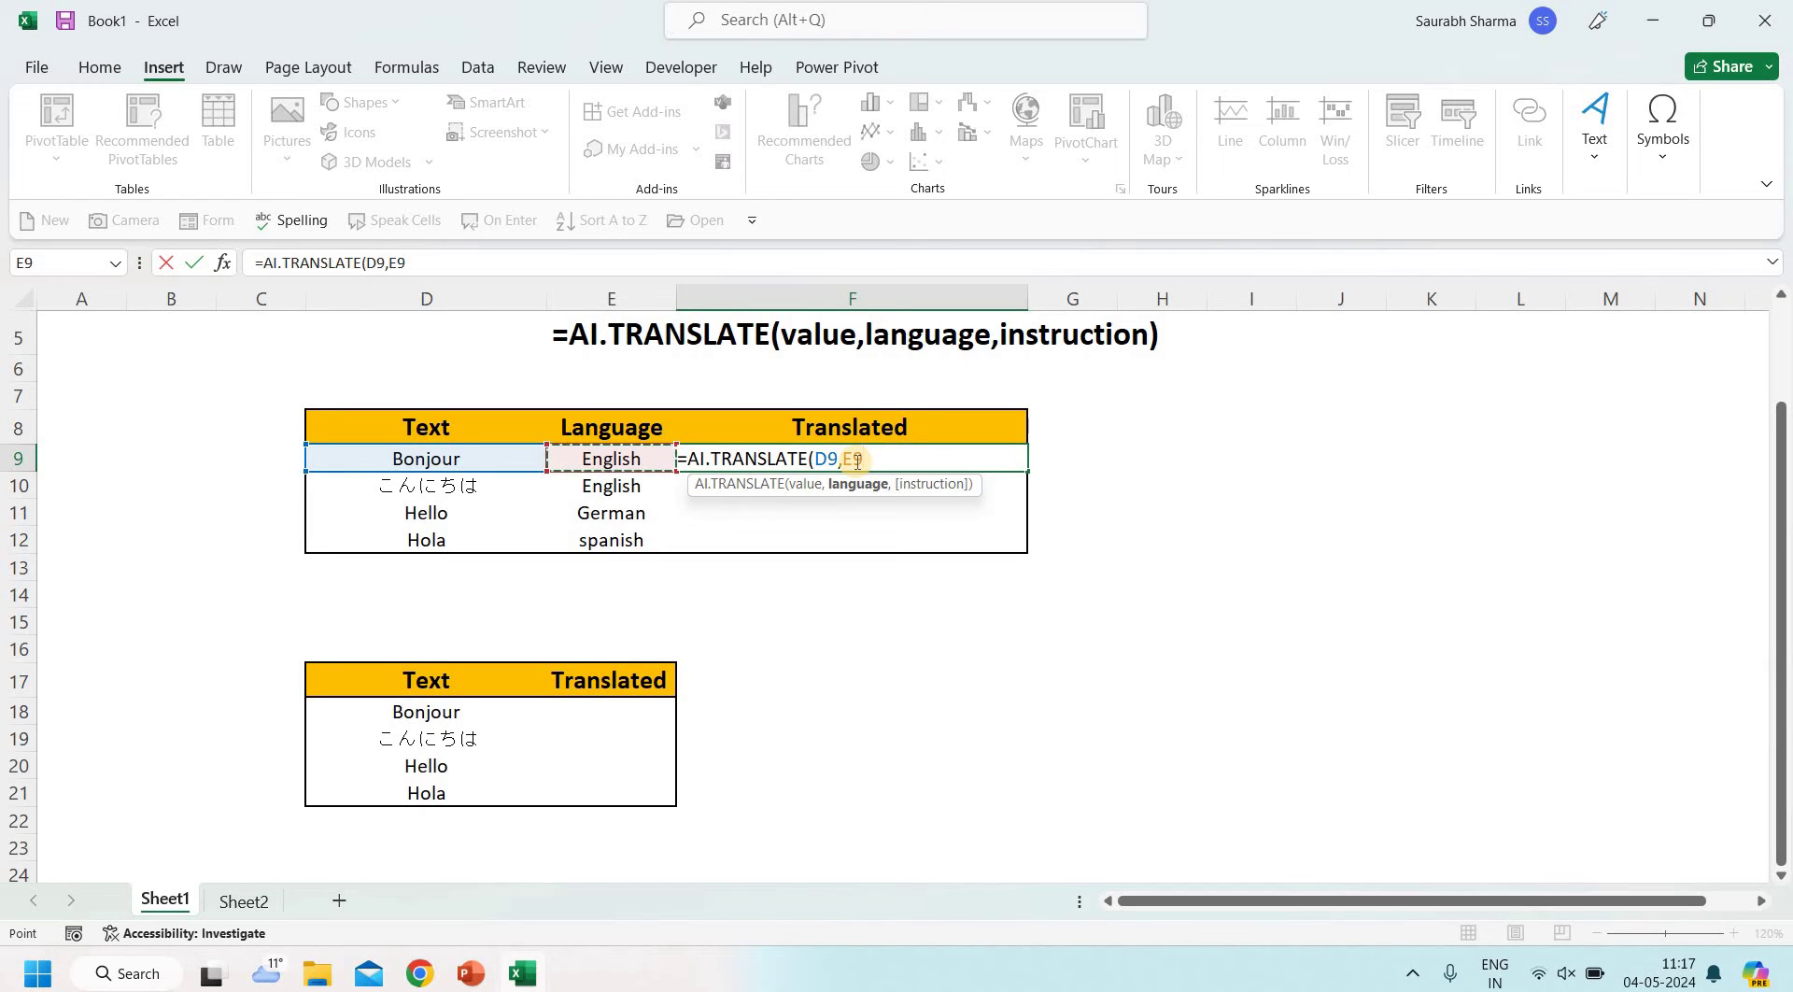
{"action": "type", "text": ")"}
{"action": "key", "text": "Return"}
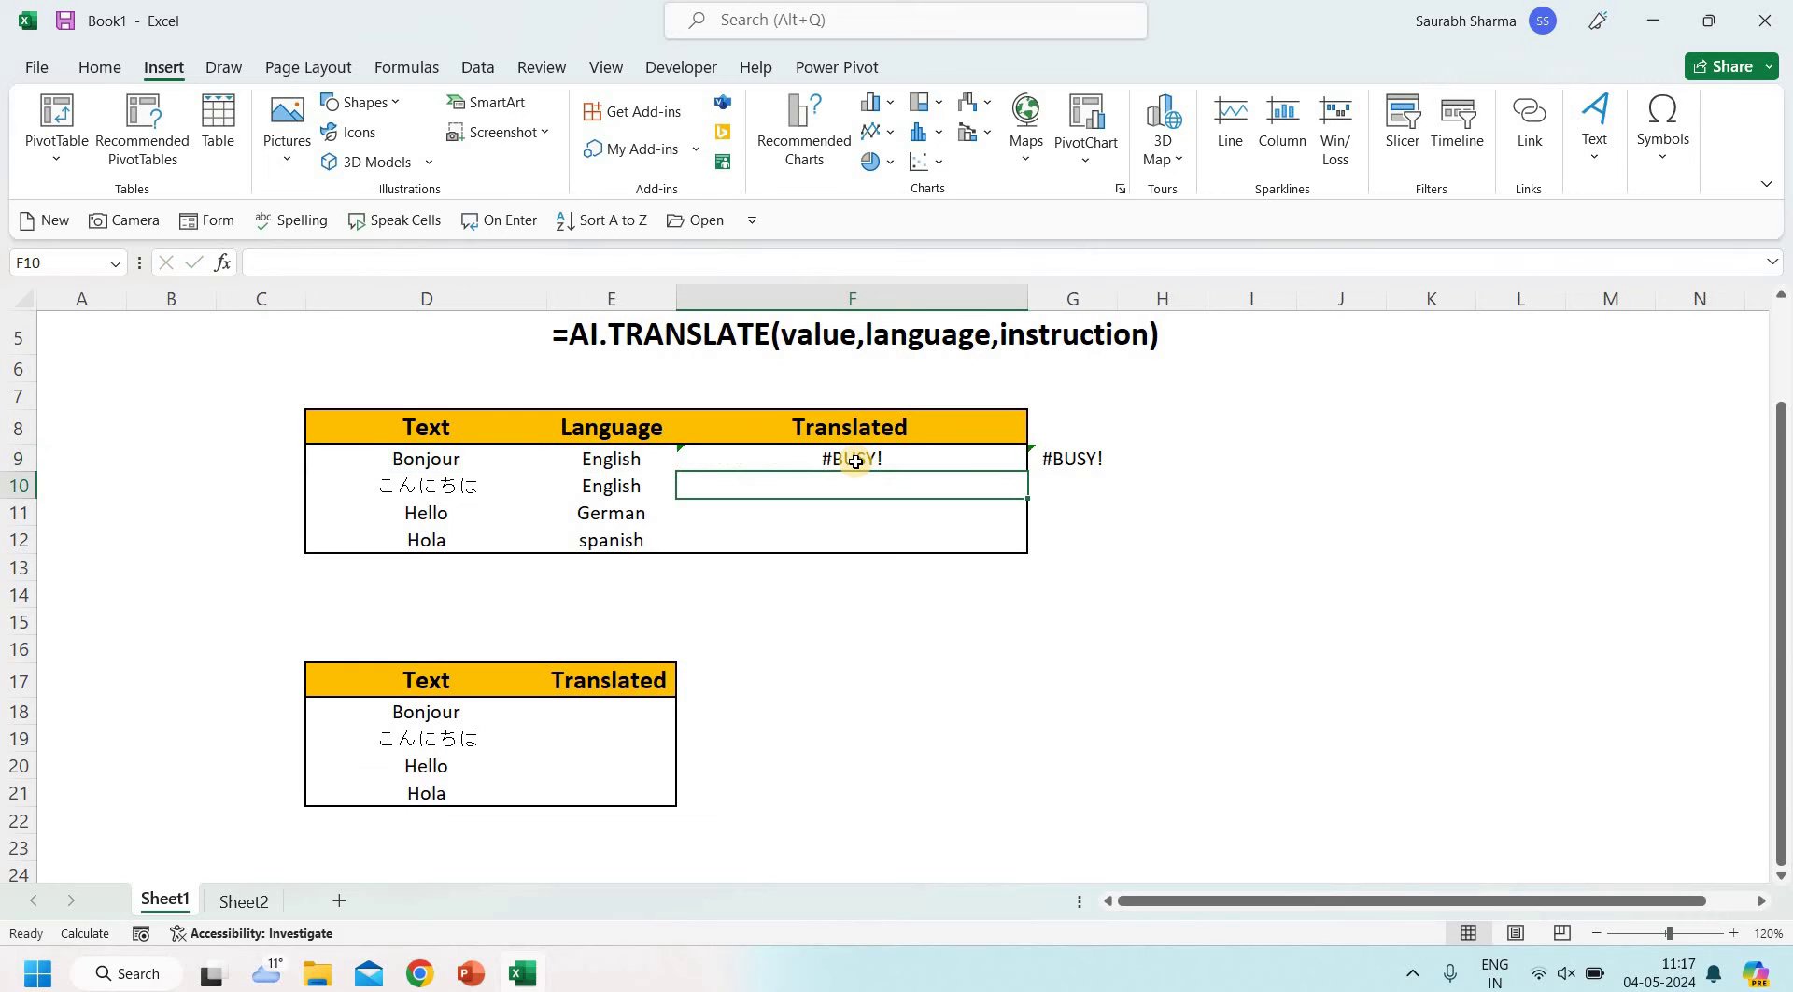
{"action": "left_click", "coordinate": [856, 461]}
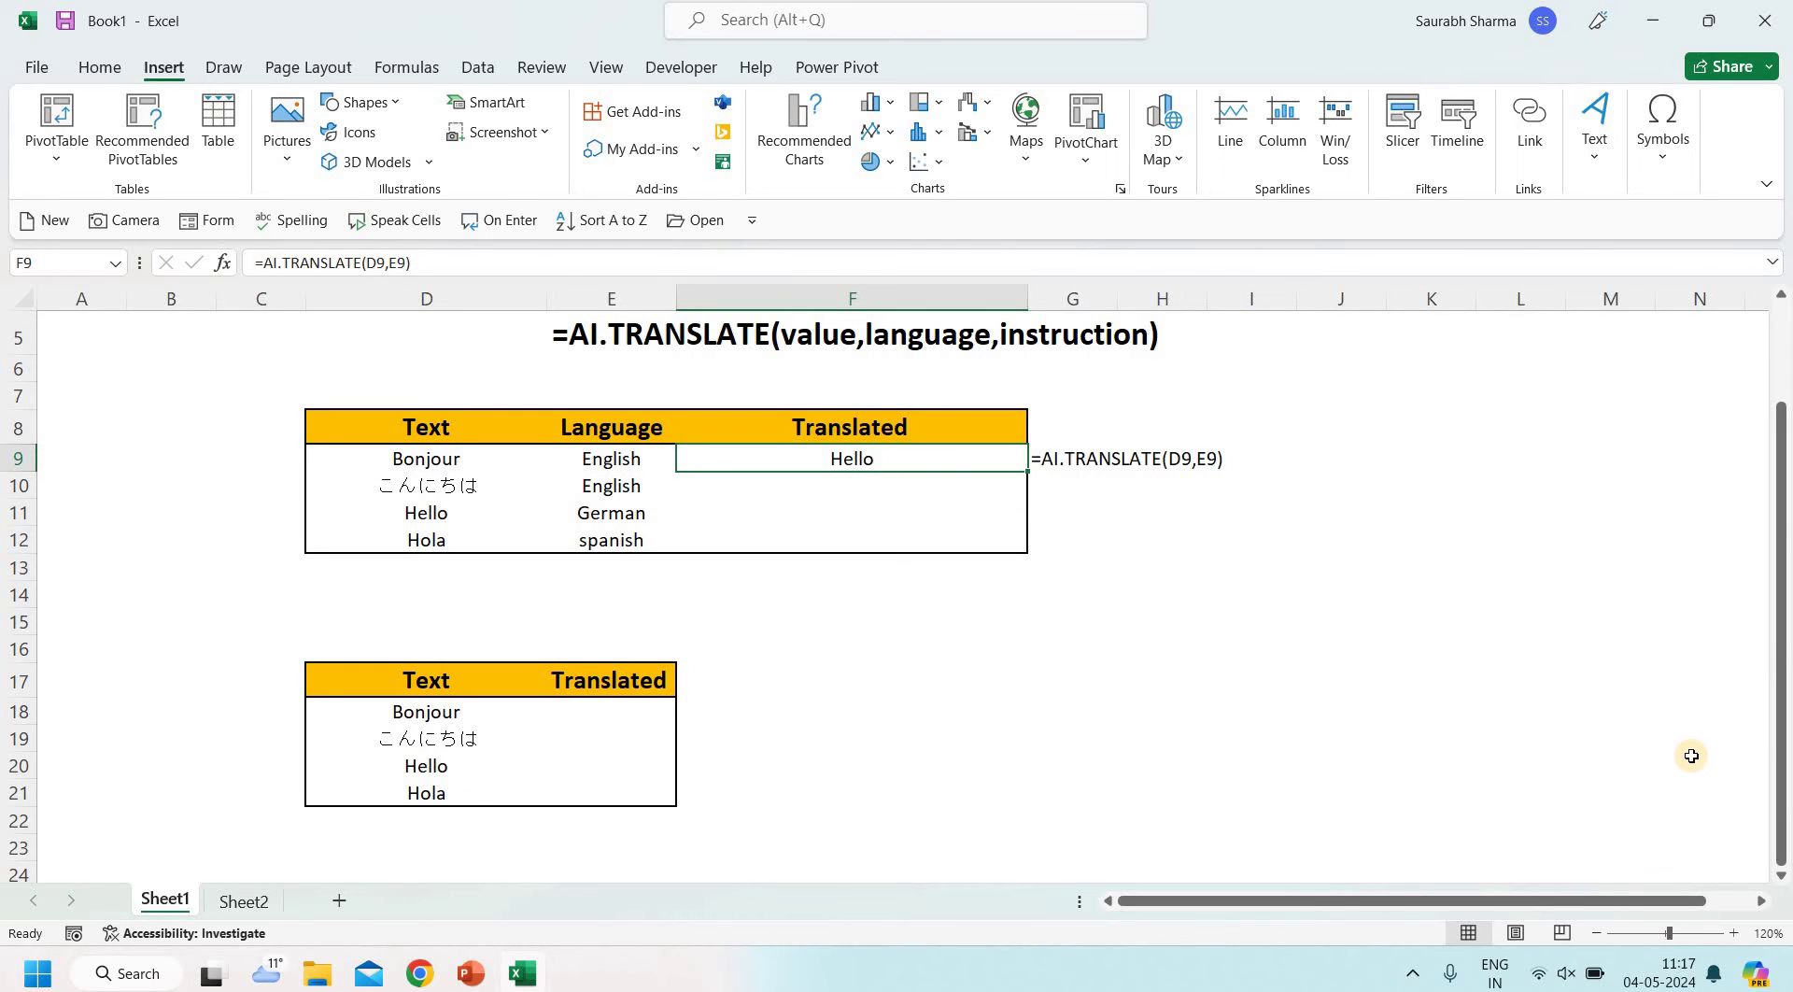
Step: Fill the F9 translation formula down through F12 with Ctrl+D
{"action": "key", "text": "shift+Down"}
{"action": "key", "text": "shift+Down"}
{"action": "key", "text": "shift+Down"}
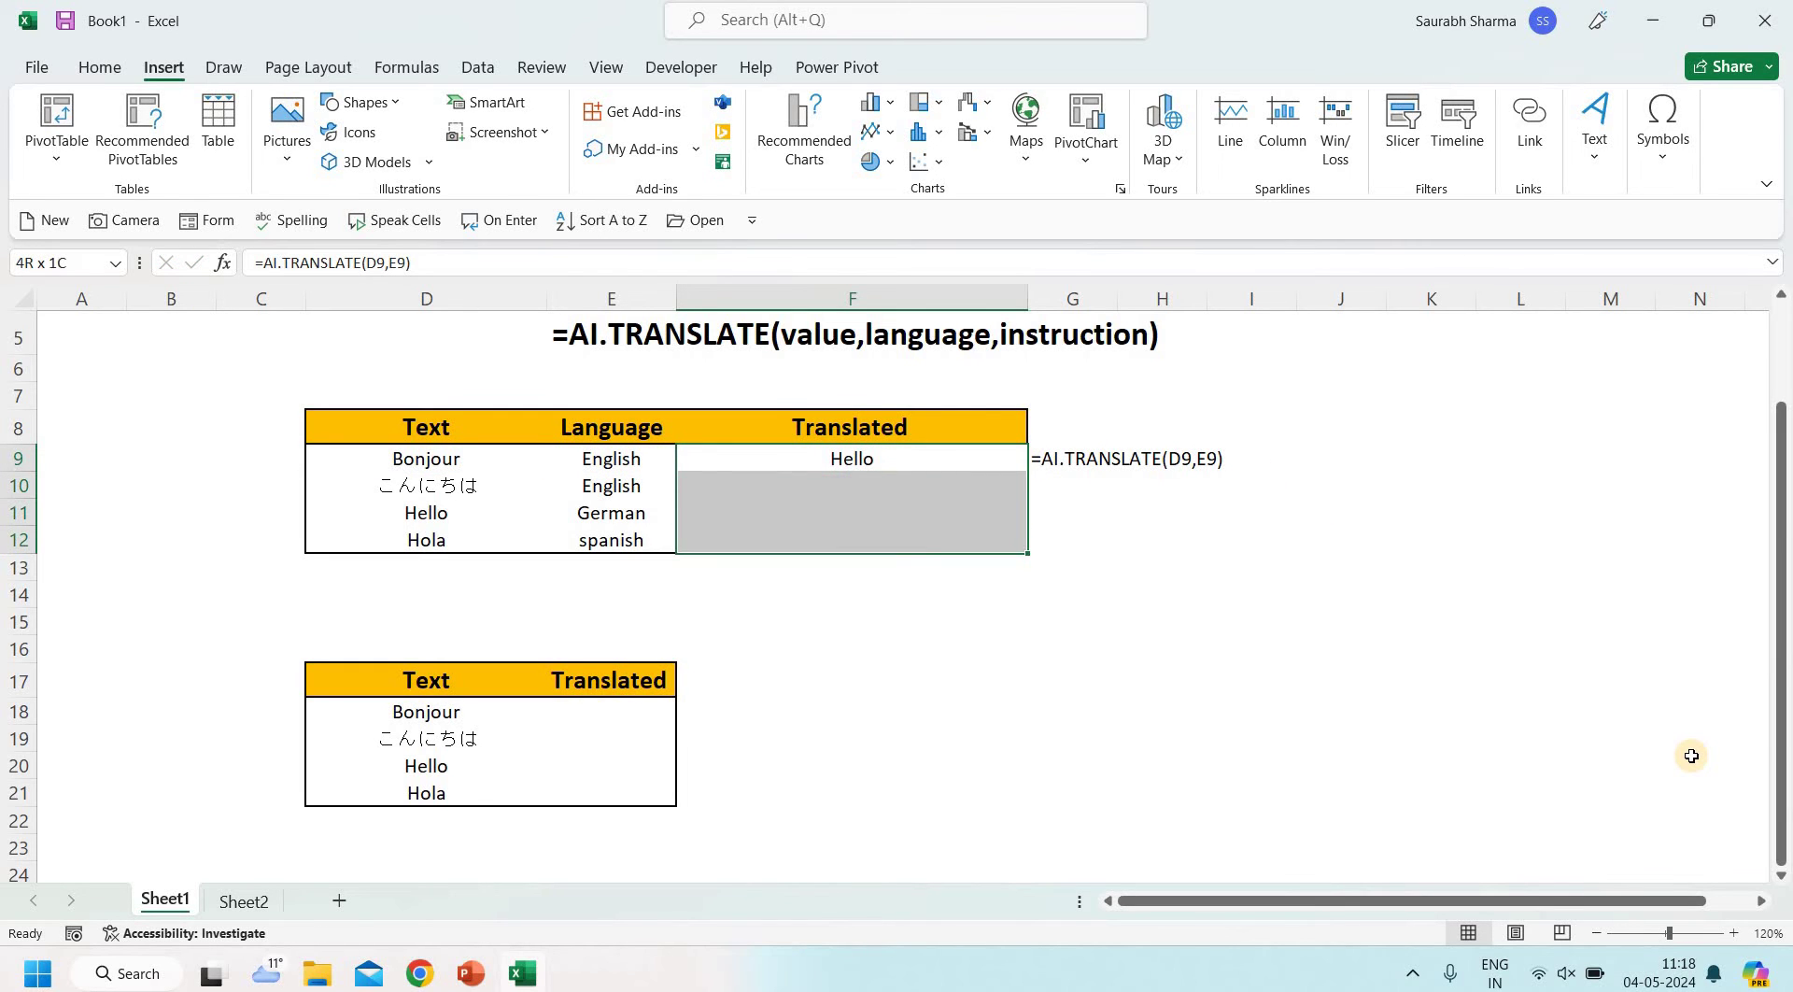
{"action": "key", "text": "shift+Up"}
{"action": "key", "text": "shift+Down"}
{"action": "key", "text": "ctrl+d"}
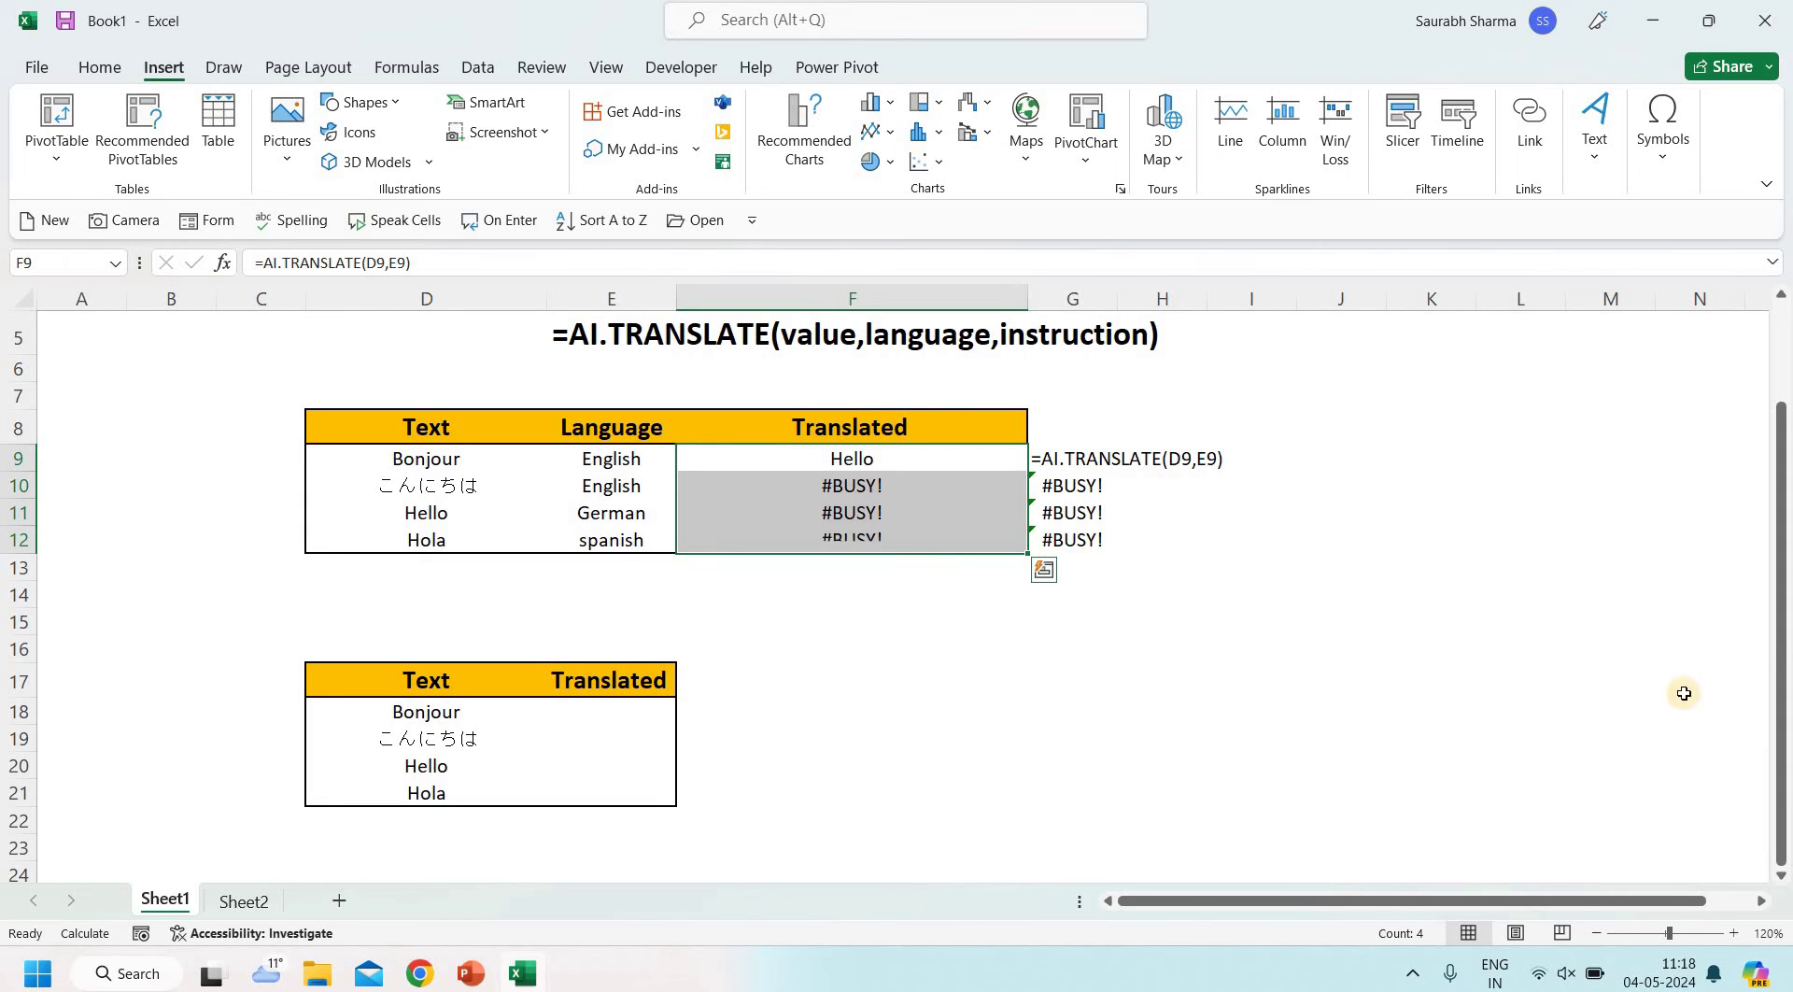
Step: Check rows 10-12's source words, target languages and formulas returning Hello, Hallo and Hola
{"action": "left_click", "coordinate": [442, 470]}
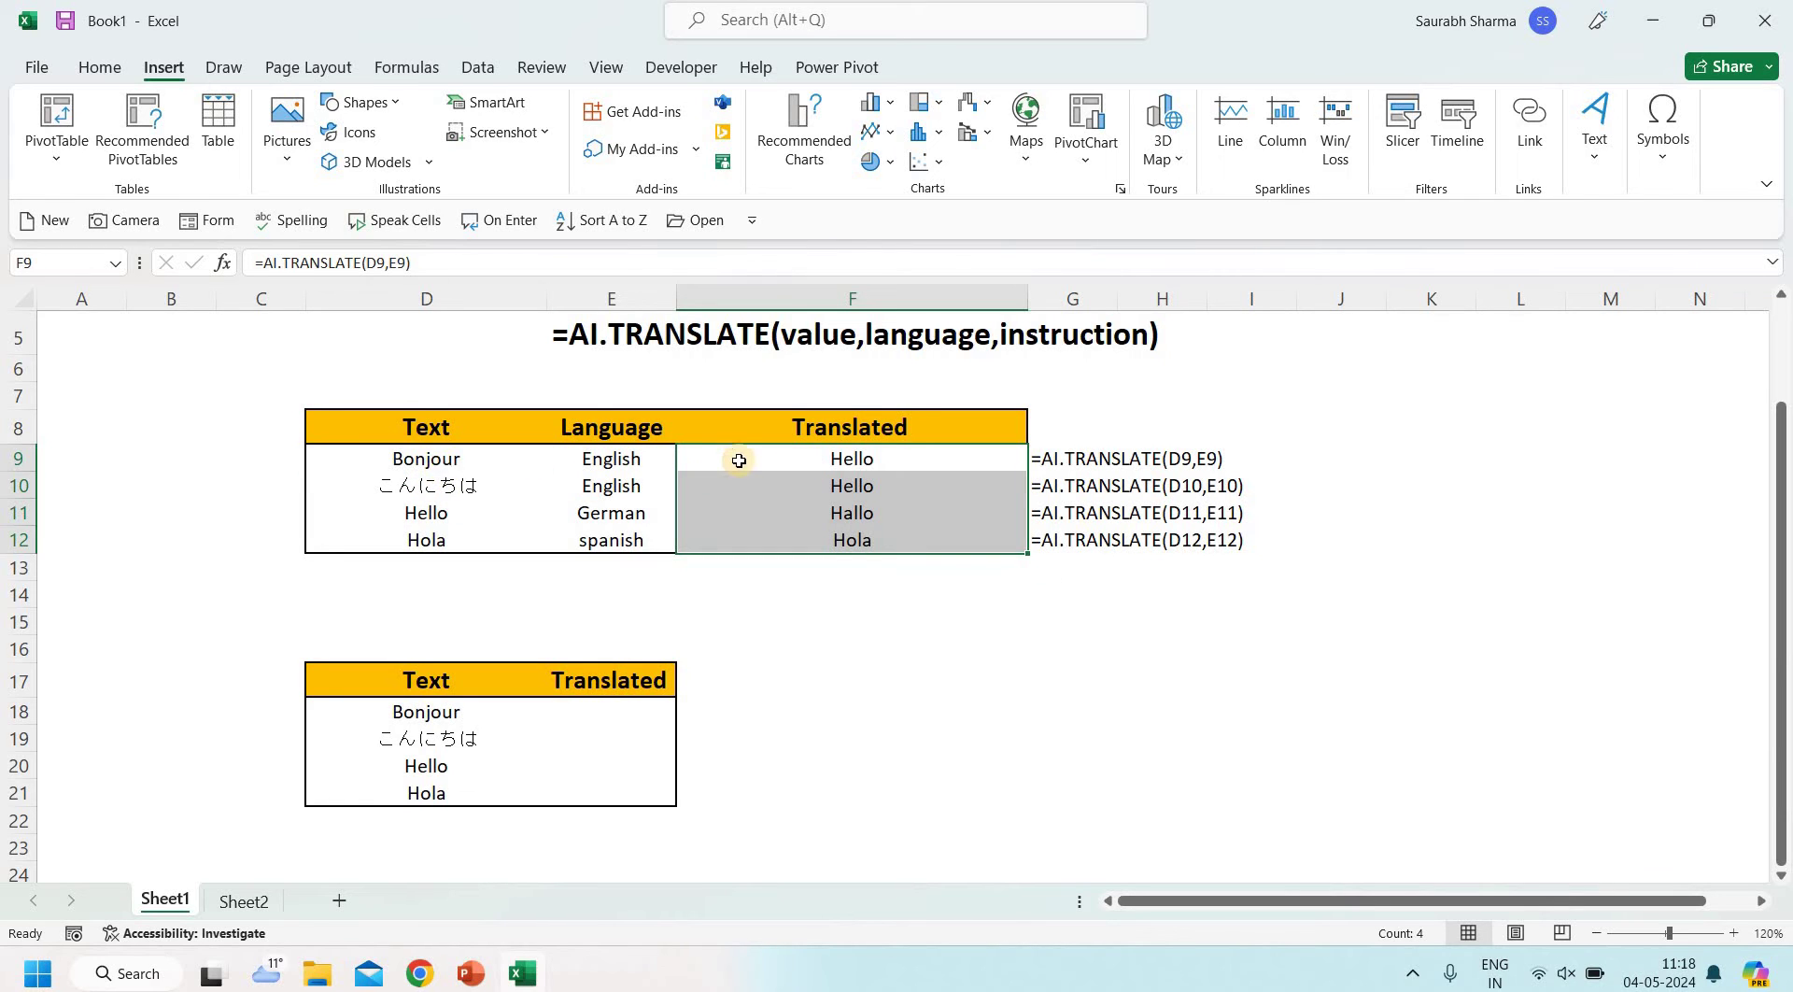
{"action": "left_click", "coordinate": [818, 457]}
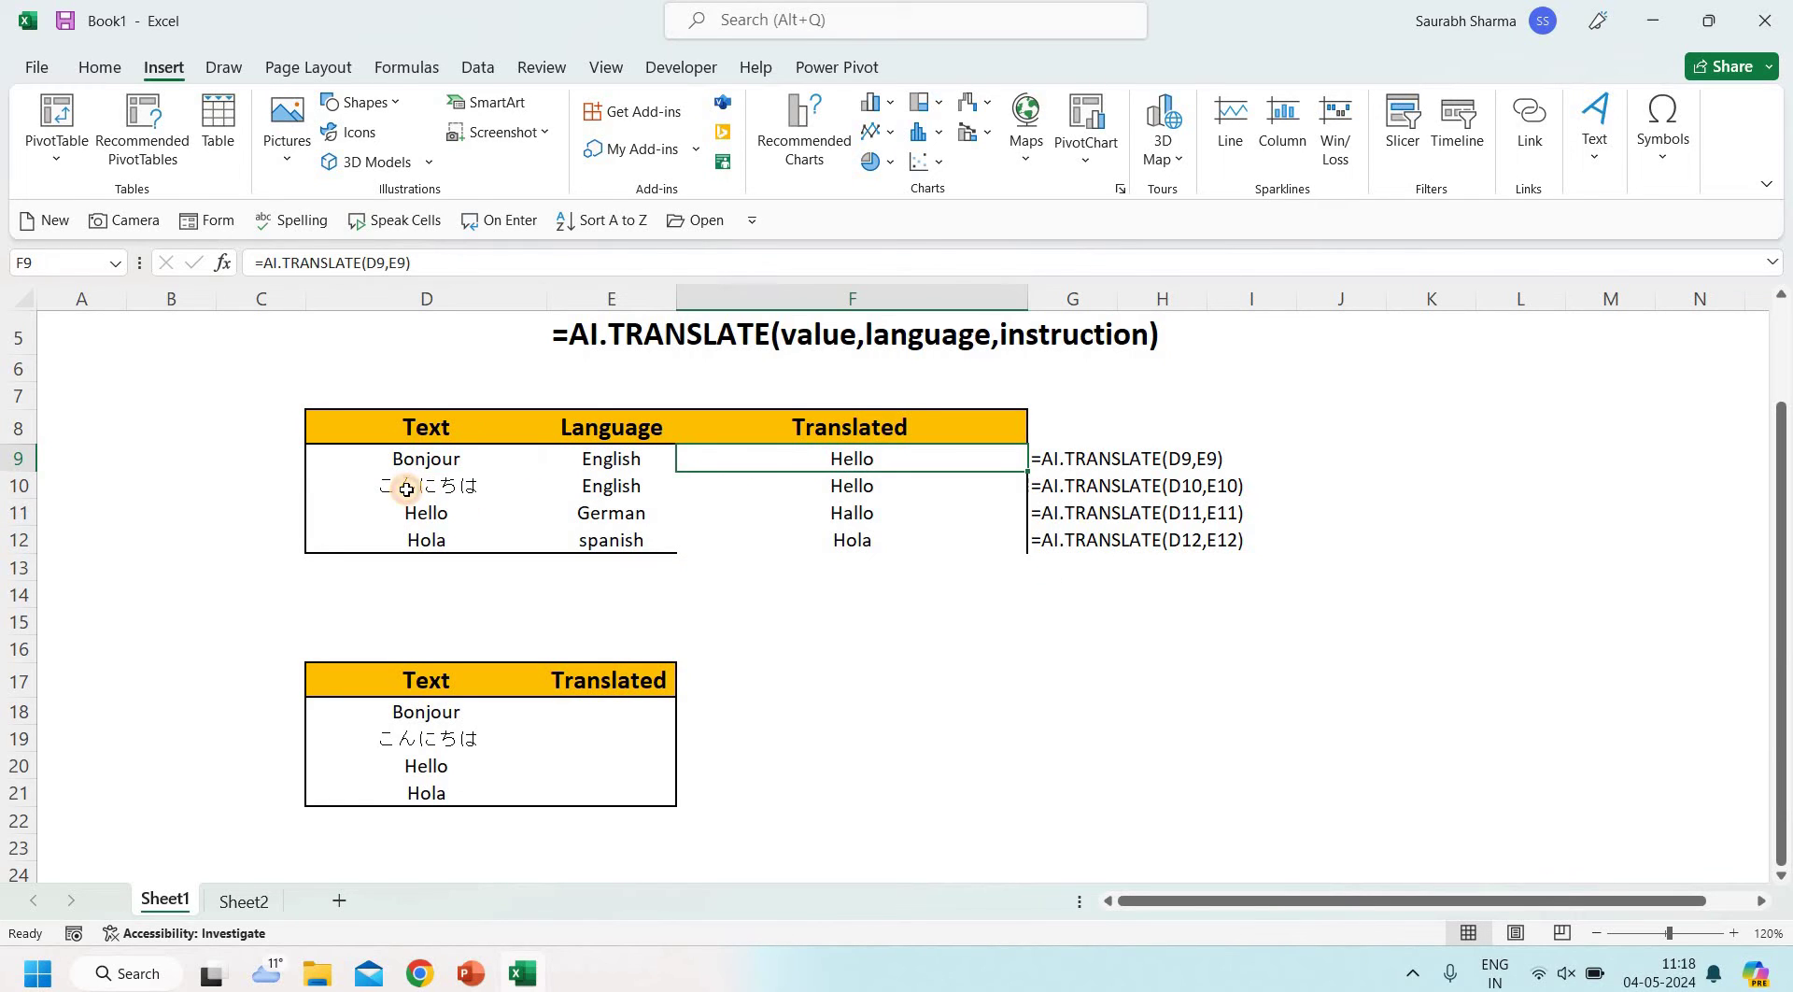
{"action": "left_click", "coordinate": [404, 491]}
{"action": "left_click", "coordinate": [592, 486]}
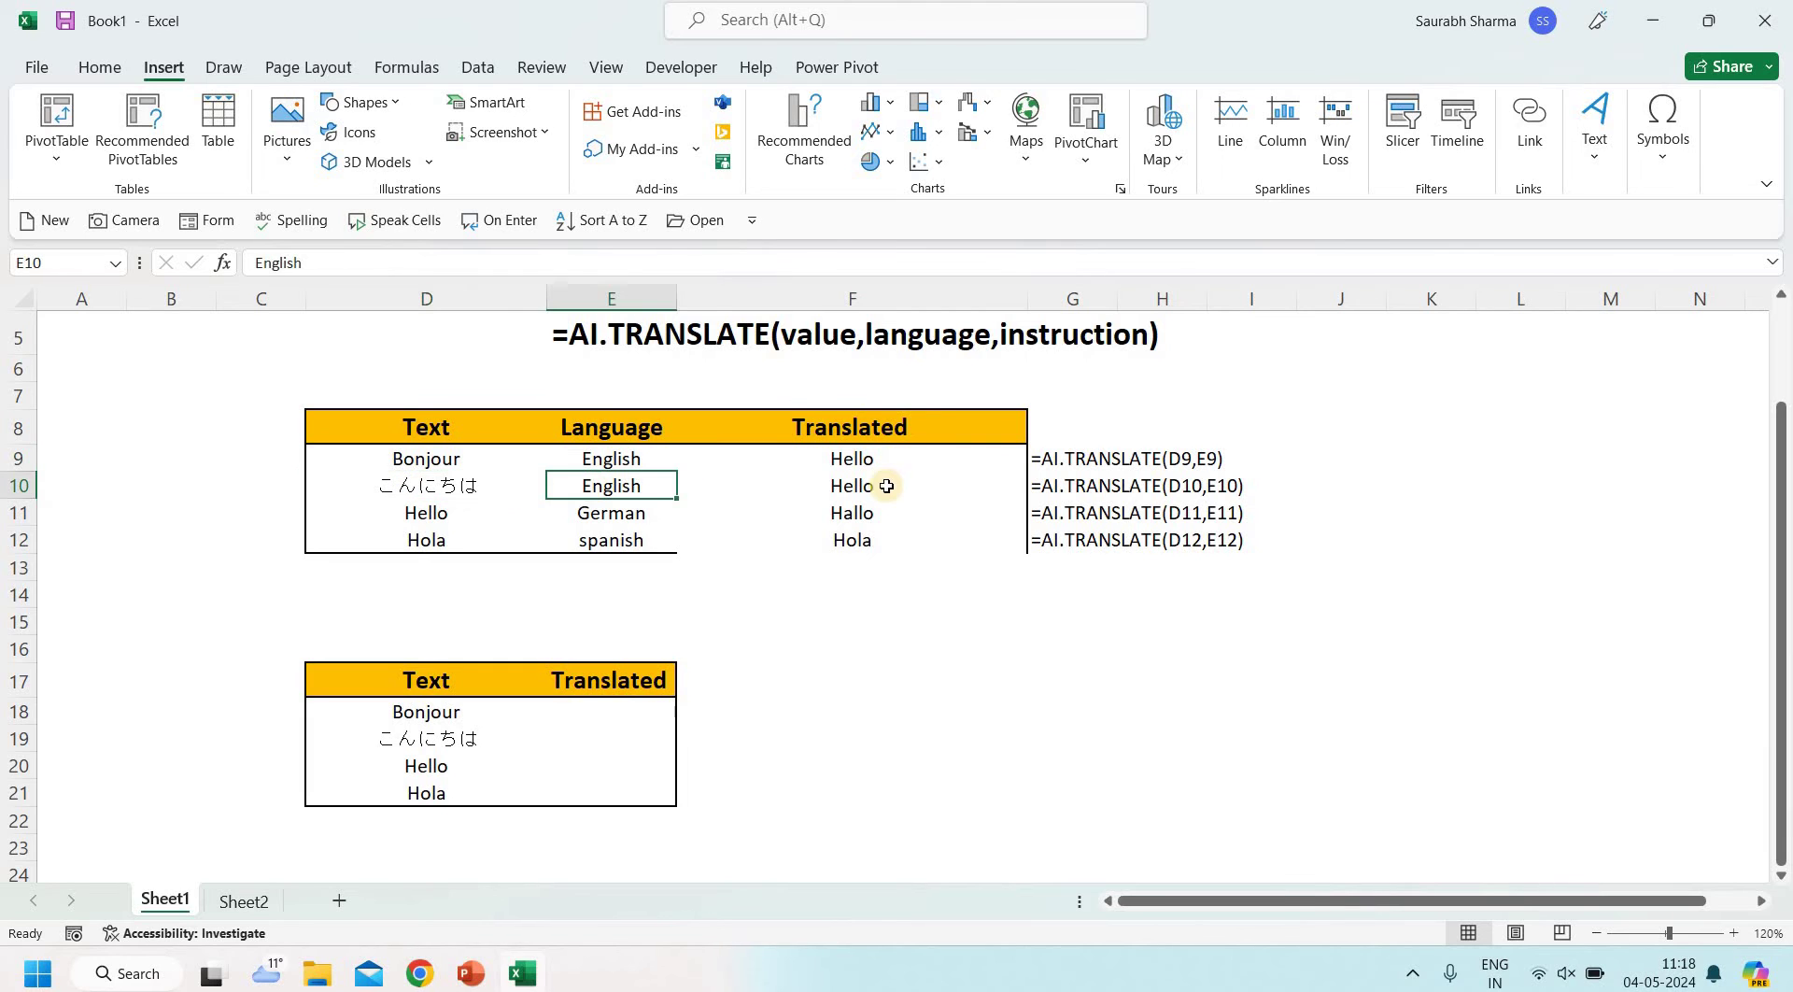
{"action": "left_click", "coordinate": [439, 516]}
{"action": "left_click", "coordinate": [620, 514]}
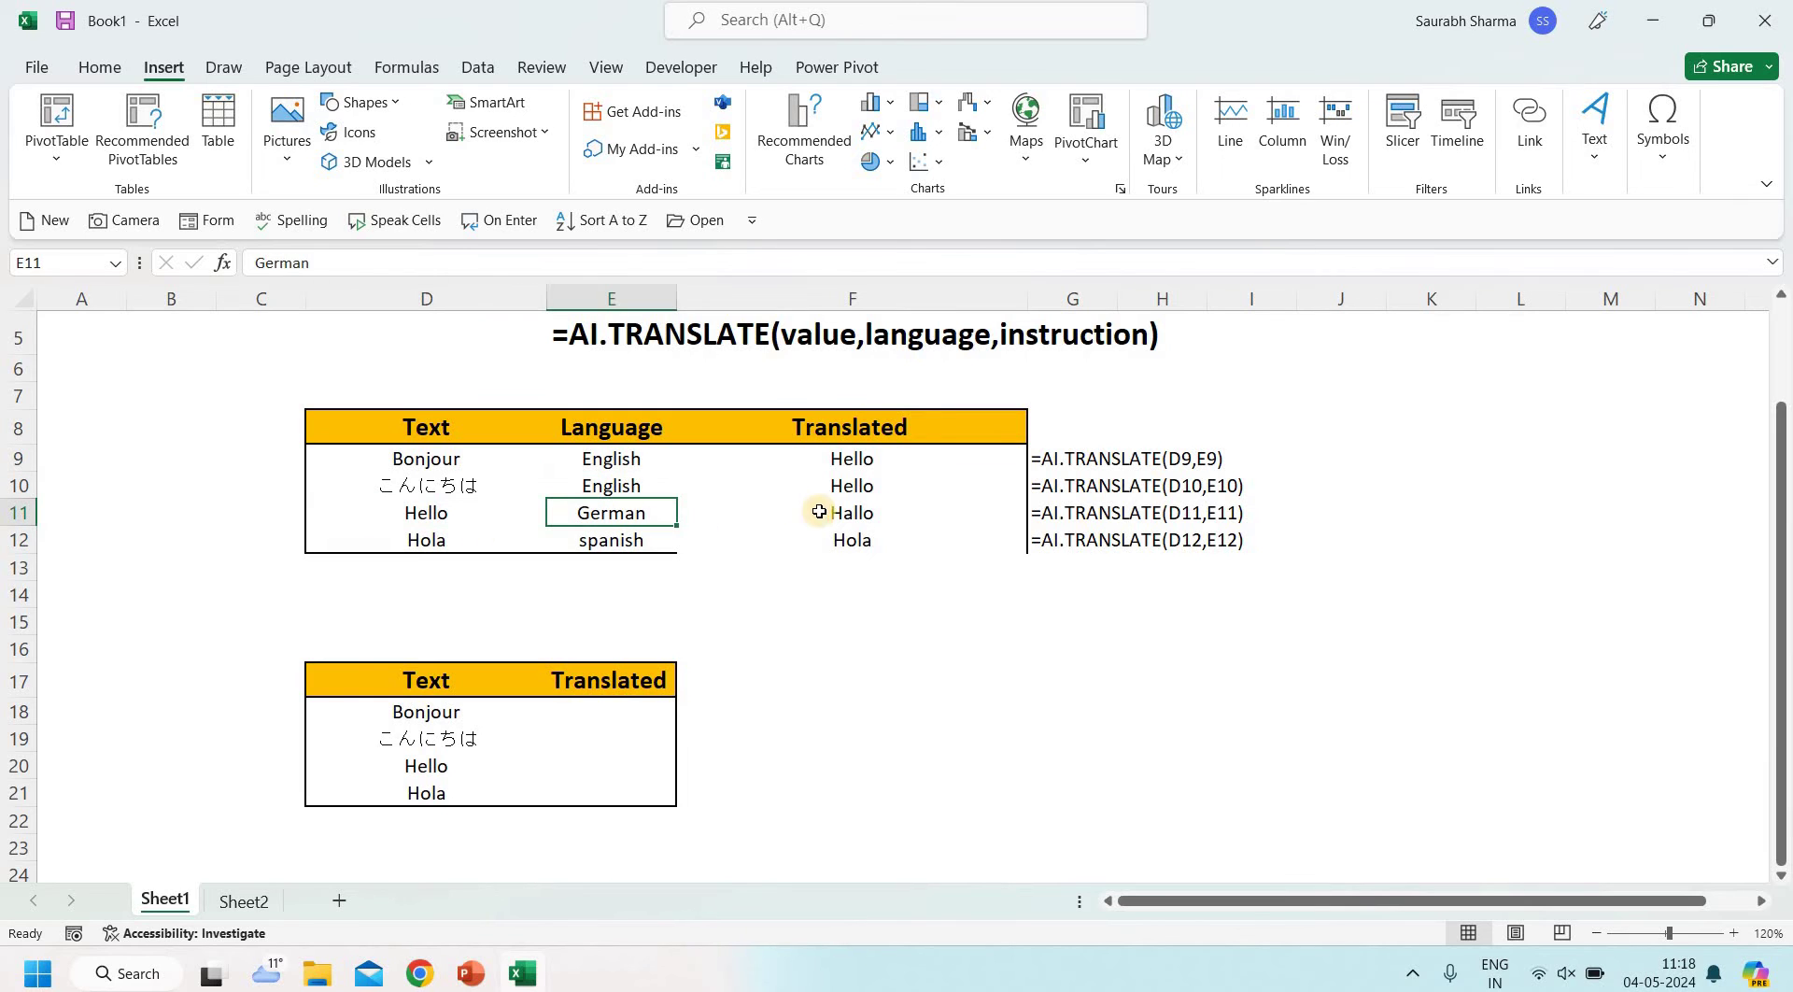
{"action": "left_click", "coordinate": [849, 511]}
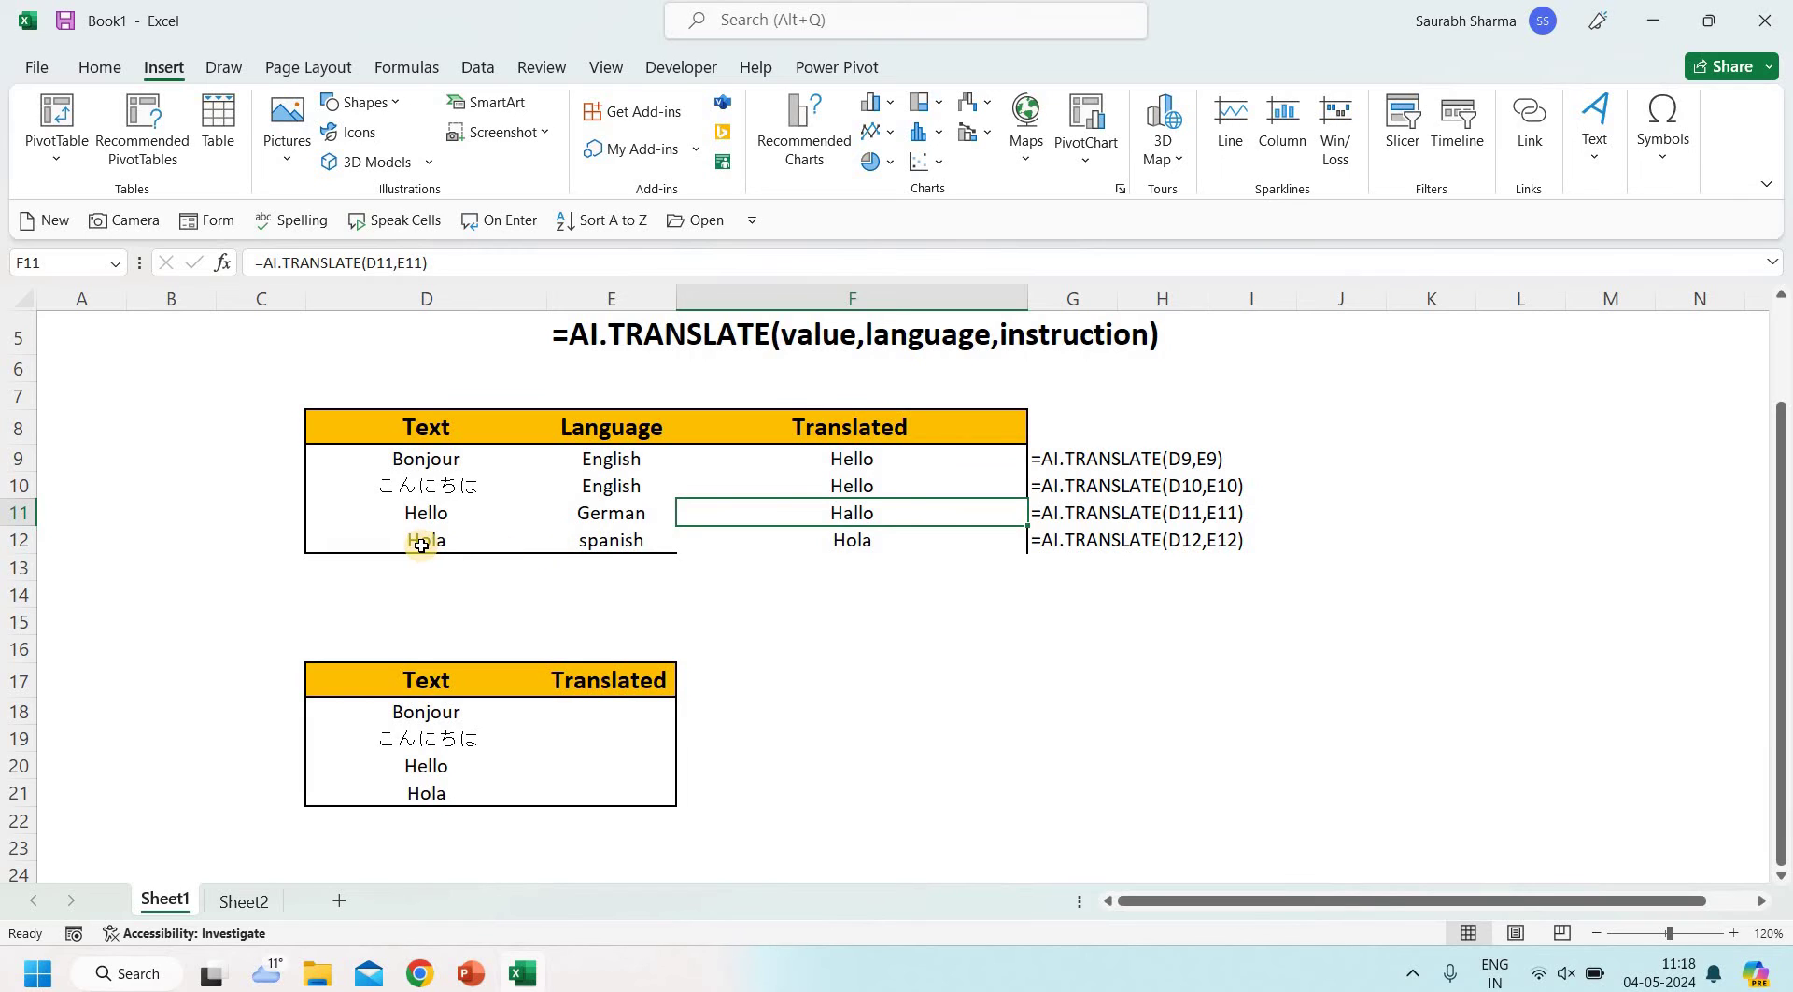
{"action": "left_click", "coordinate": [838, 546]}
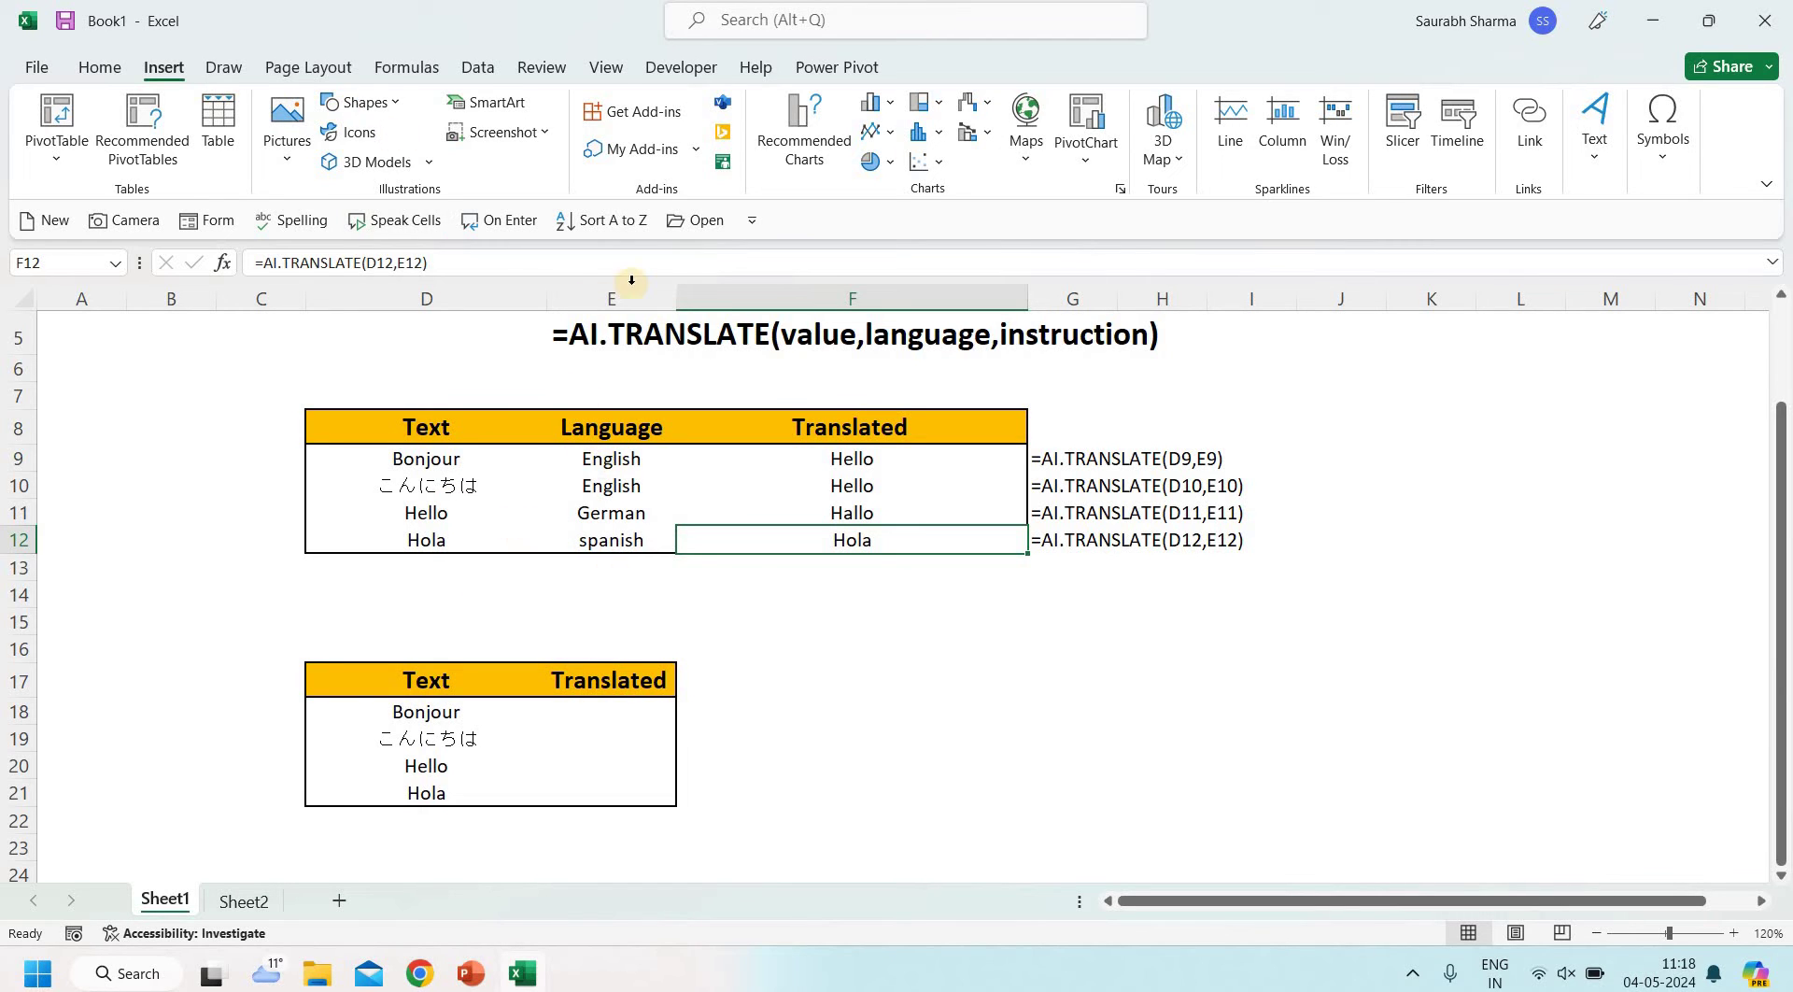
{"action": "left_click", "coordinate": [97, 69]}
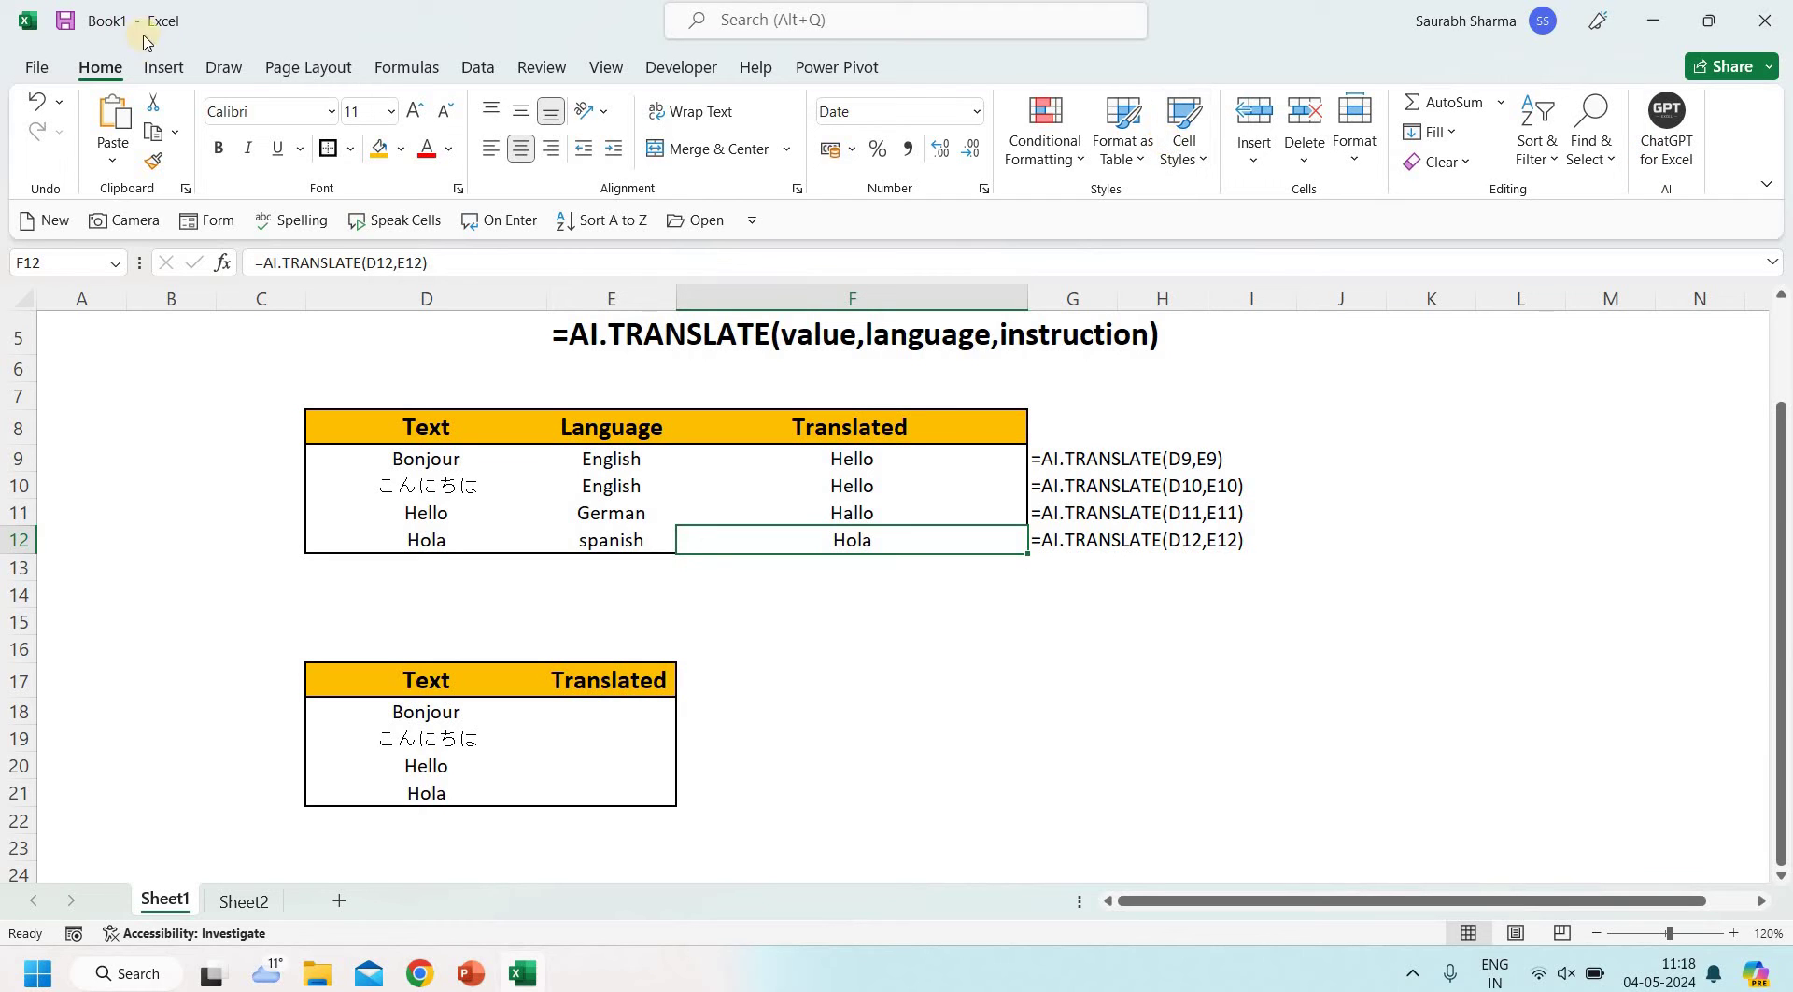
{"action": "left_click", "coordinate": [162, 67]}
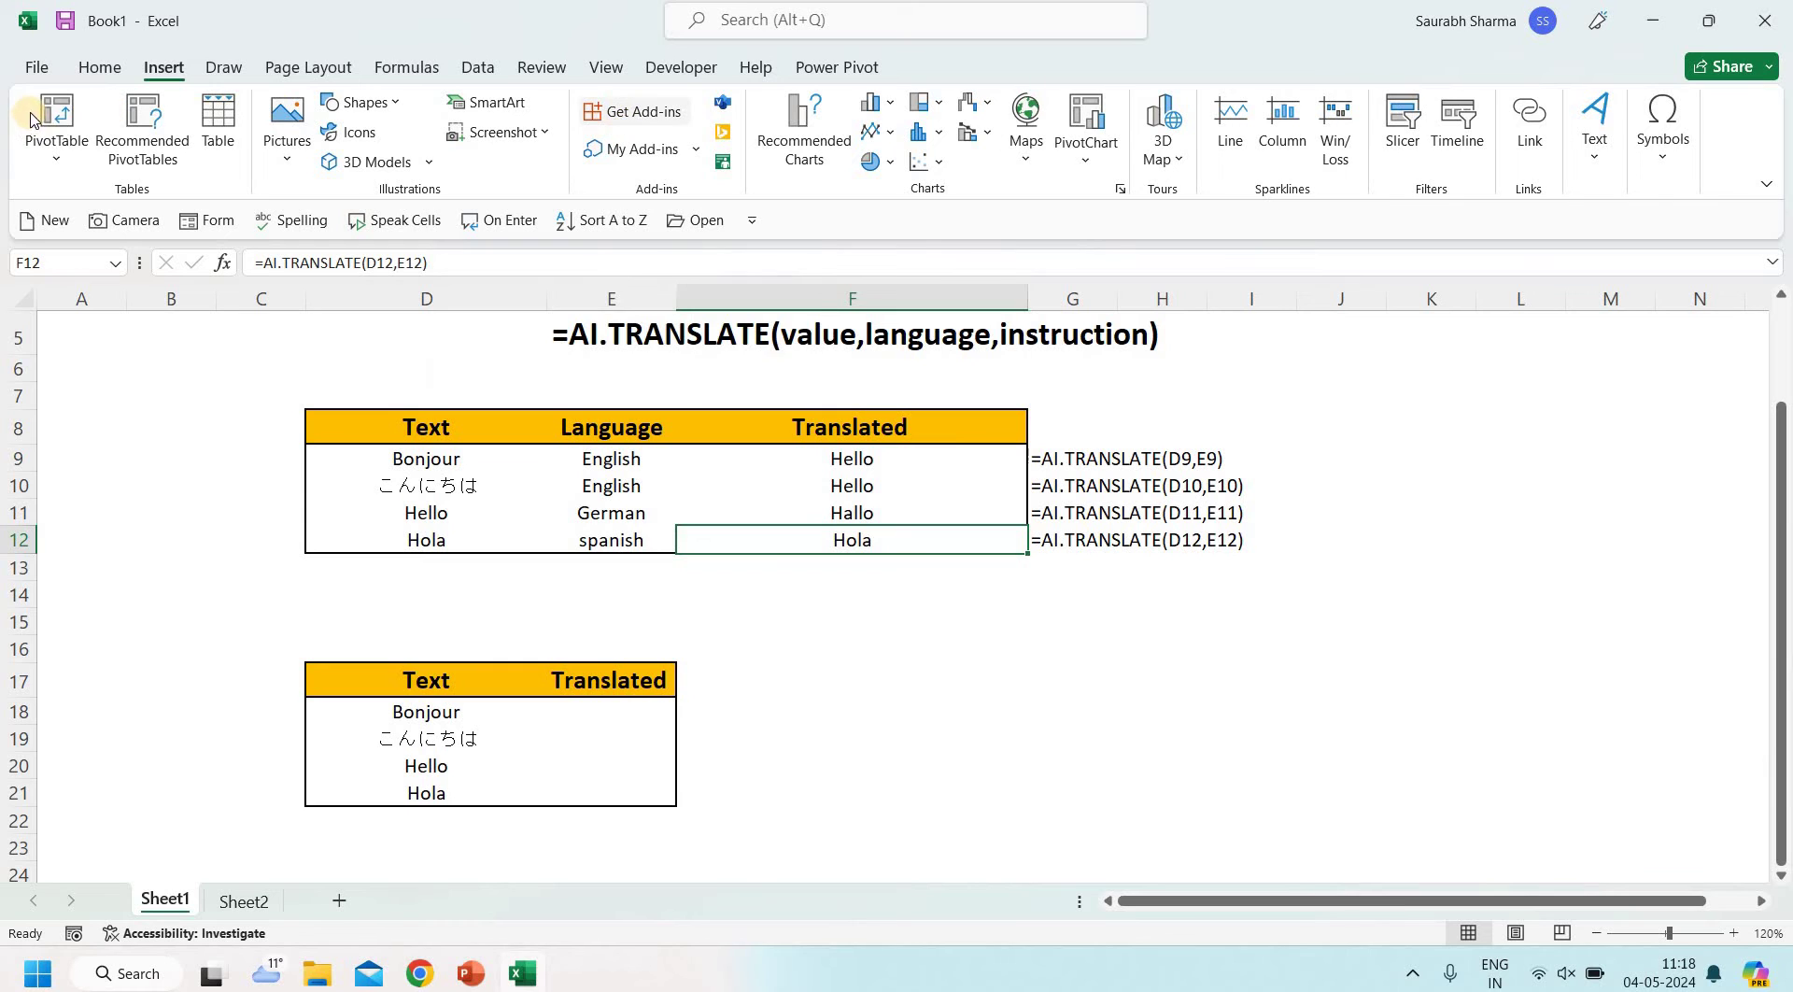
{"action": "left_click", "coordinate": [607, 111]}
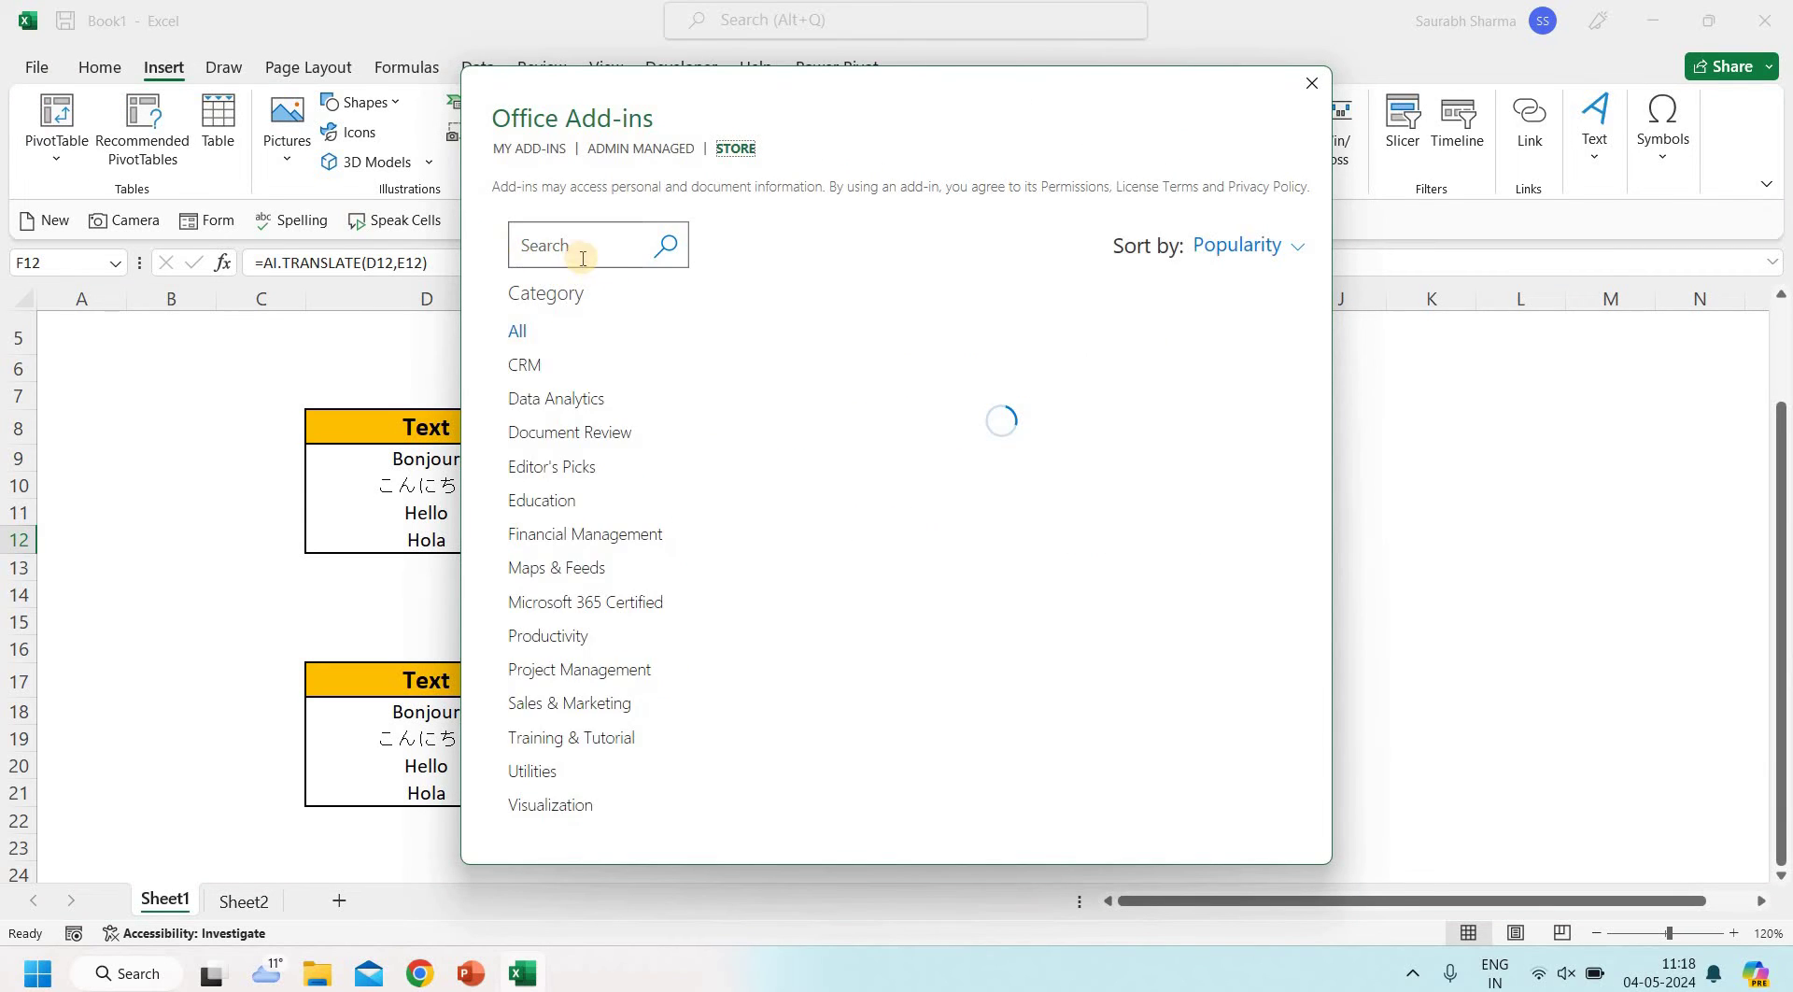
{"action": "left_click", "coordinate": [573, 255]}
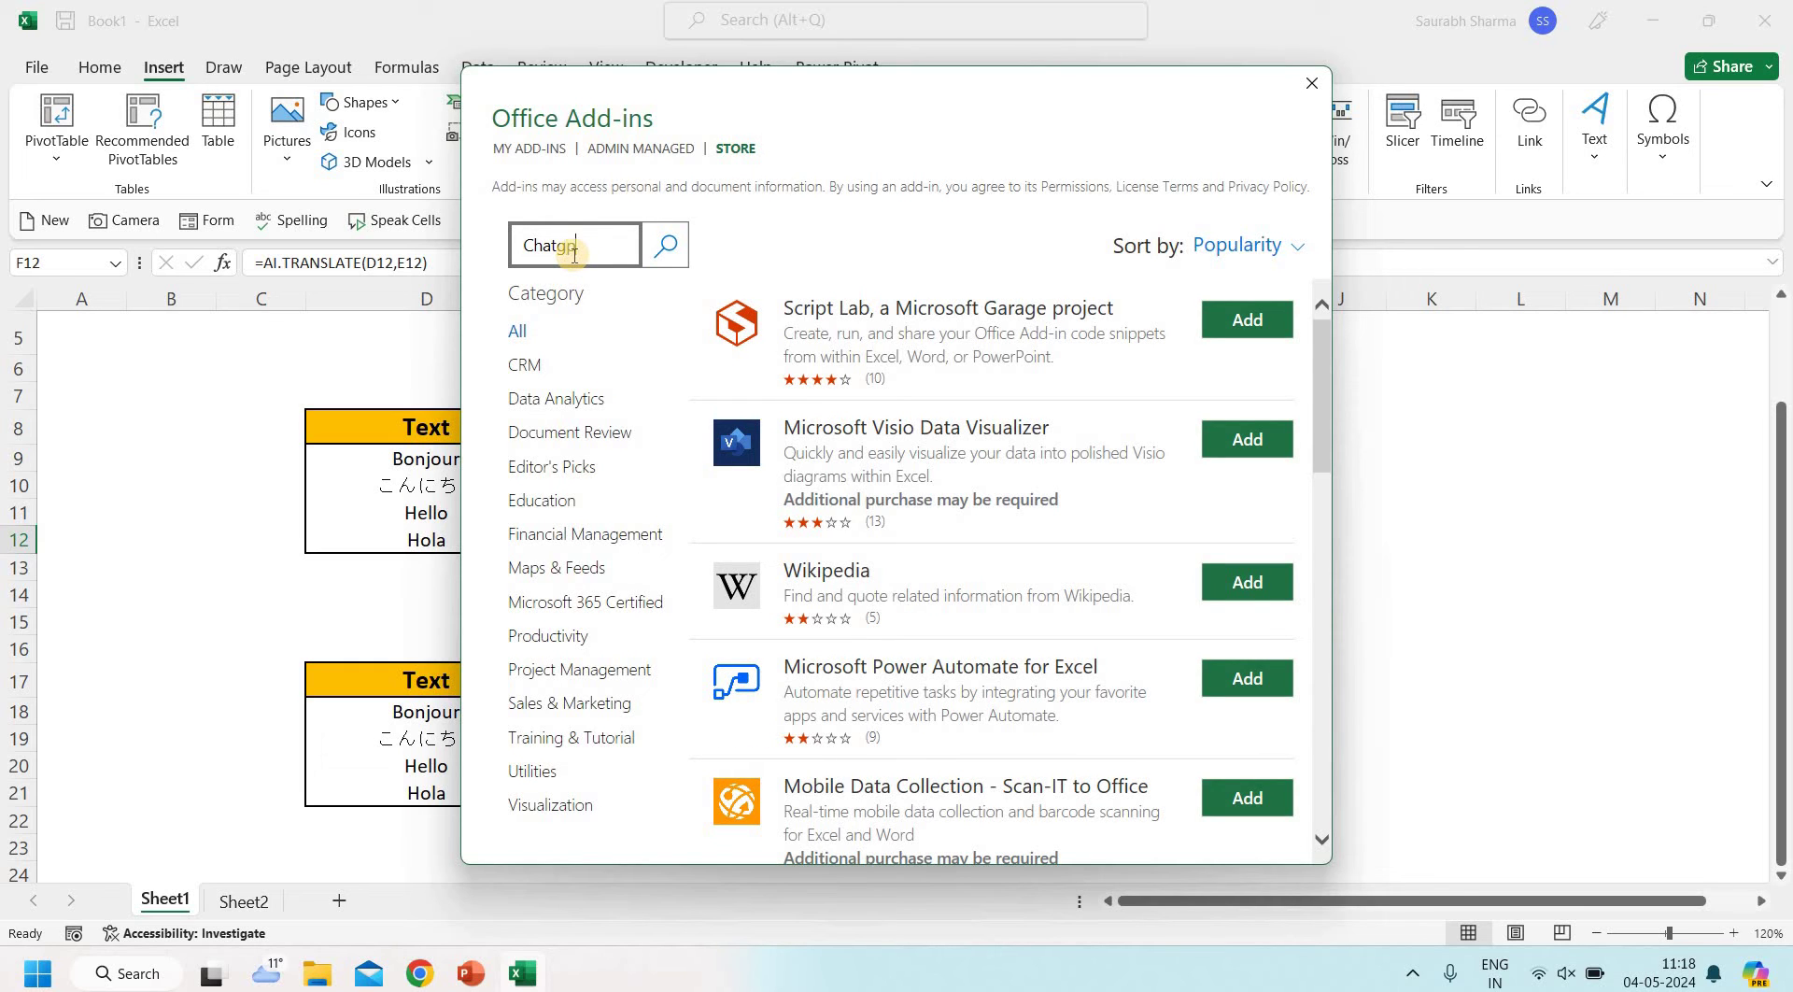
{"action": "key", "text": "Return"}
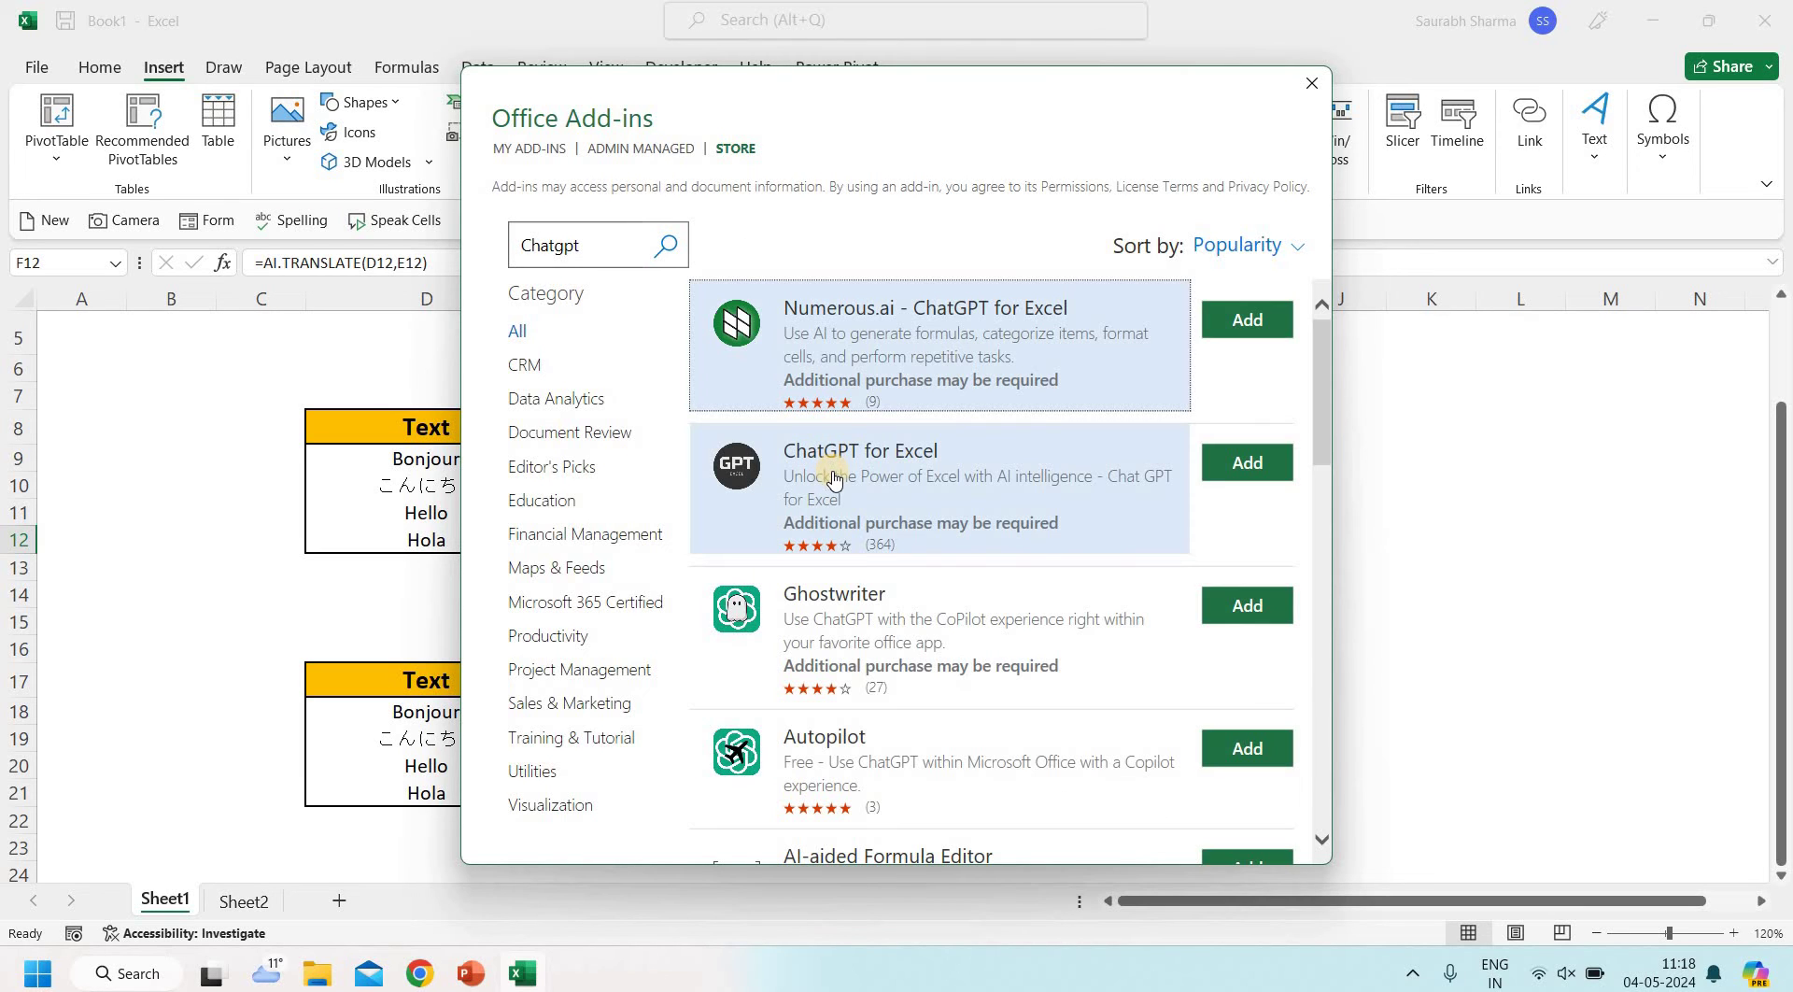
{"action": "left_click", "coordinate": [1287, 471]}
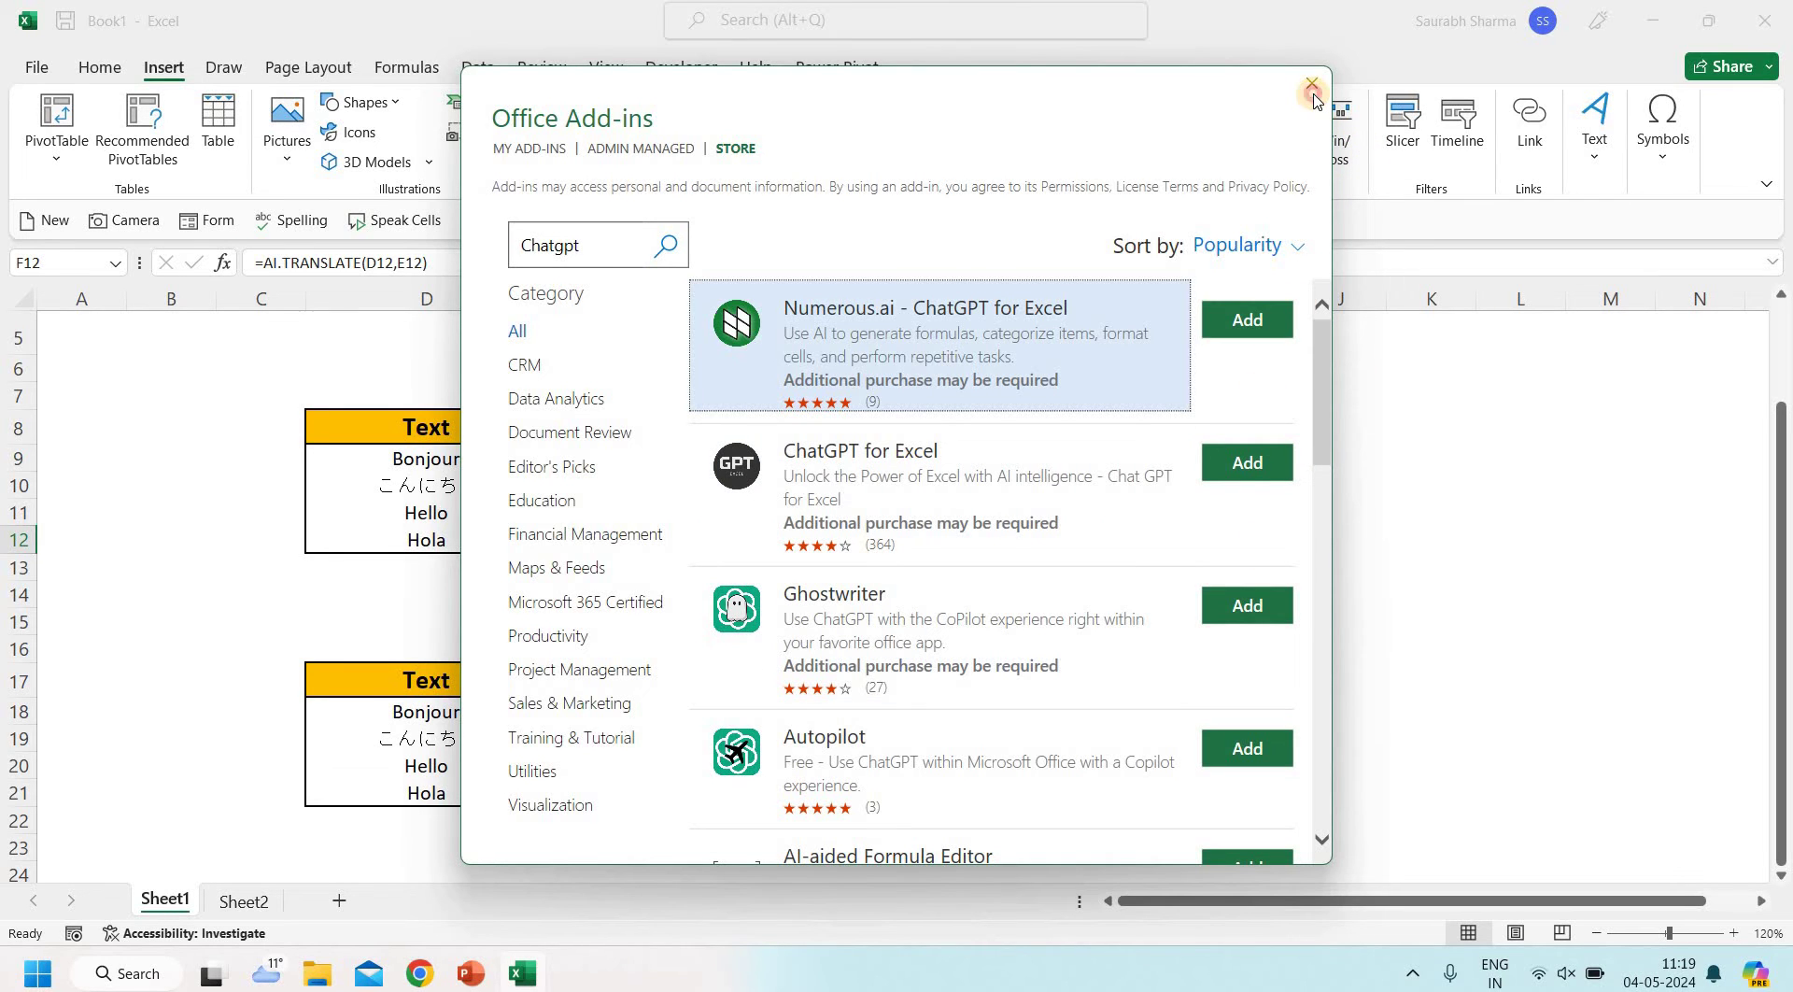
{"action": "key", "text": "Escape"}
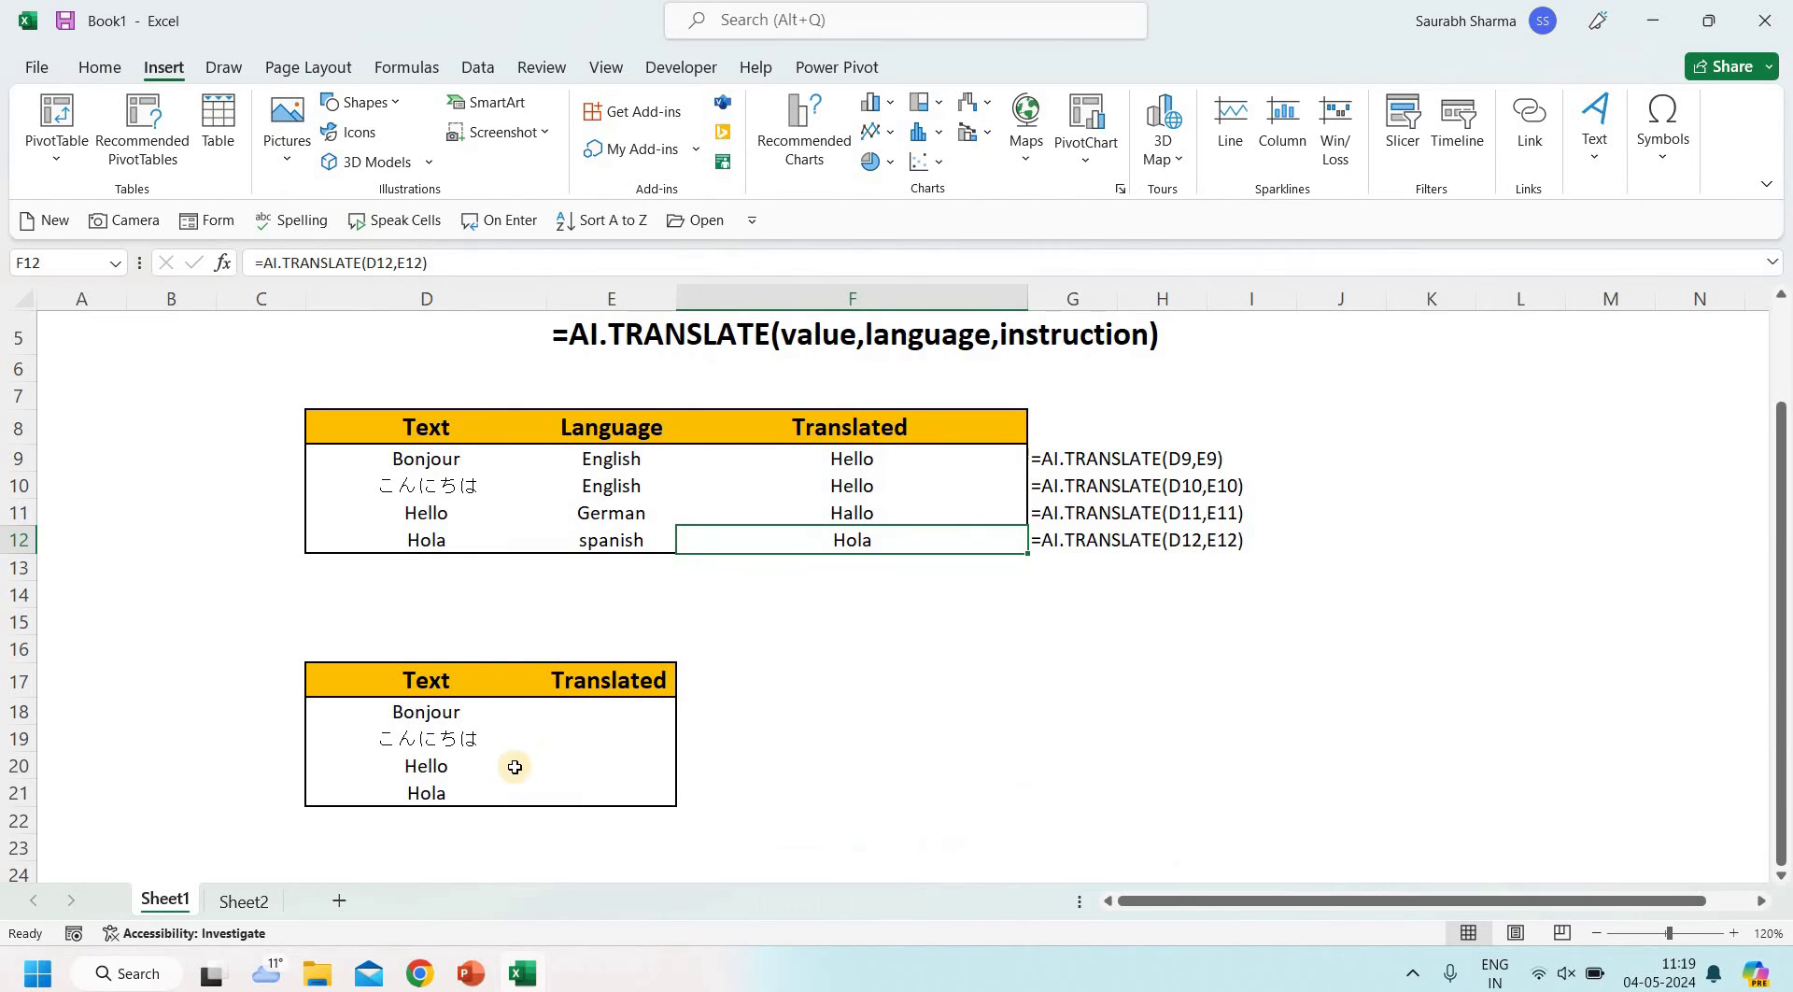
Step: Enter =AI.TRANSLATE(D18,"en","fr") in E18 beside Bonjour so it returns Hello
{"action": "left_click", "coordinate": [561, 708]}
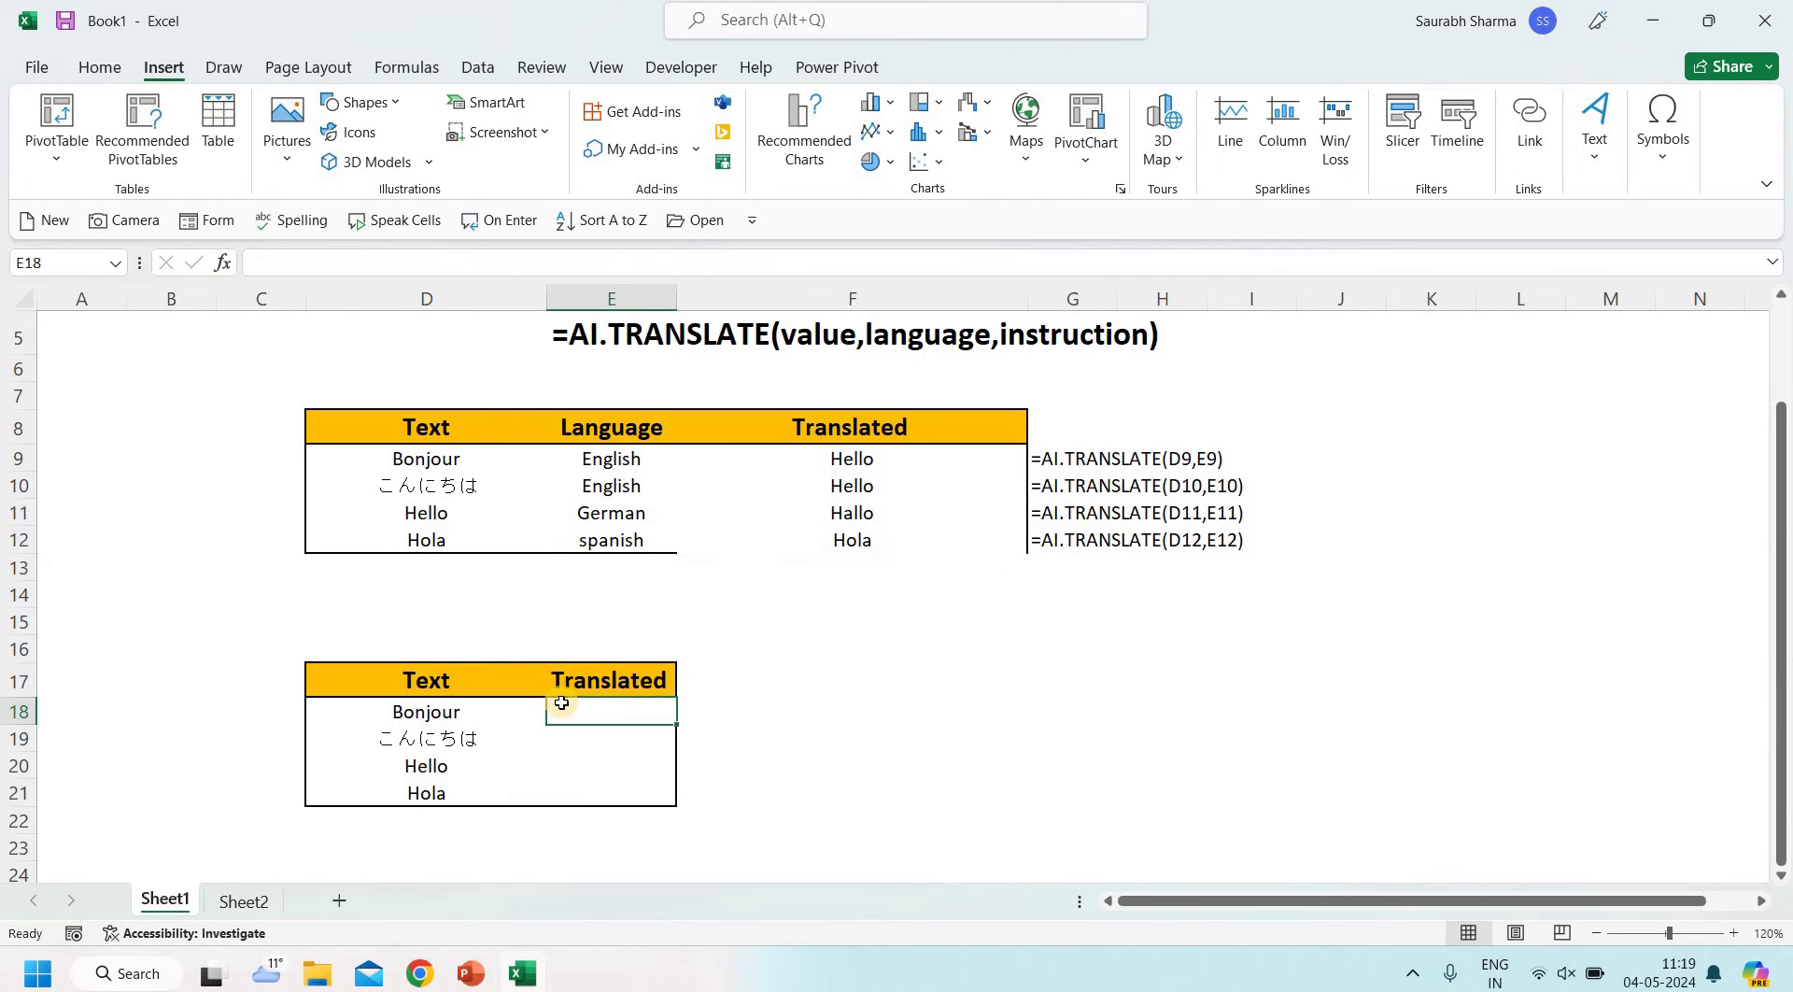
{"action": "left_click", "coordinate": [435, 715]}
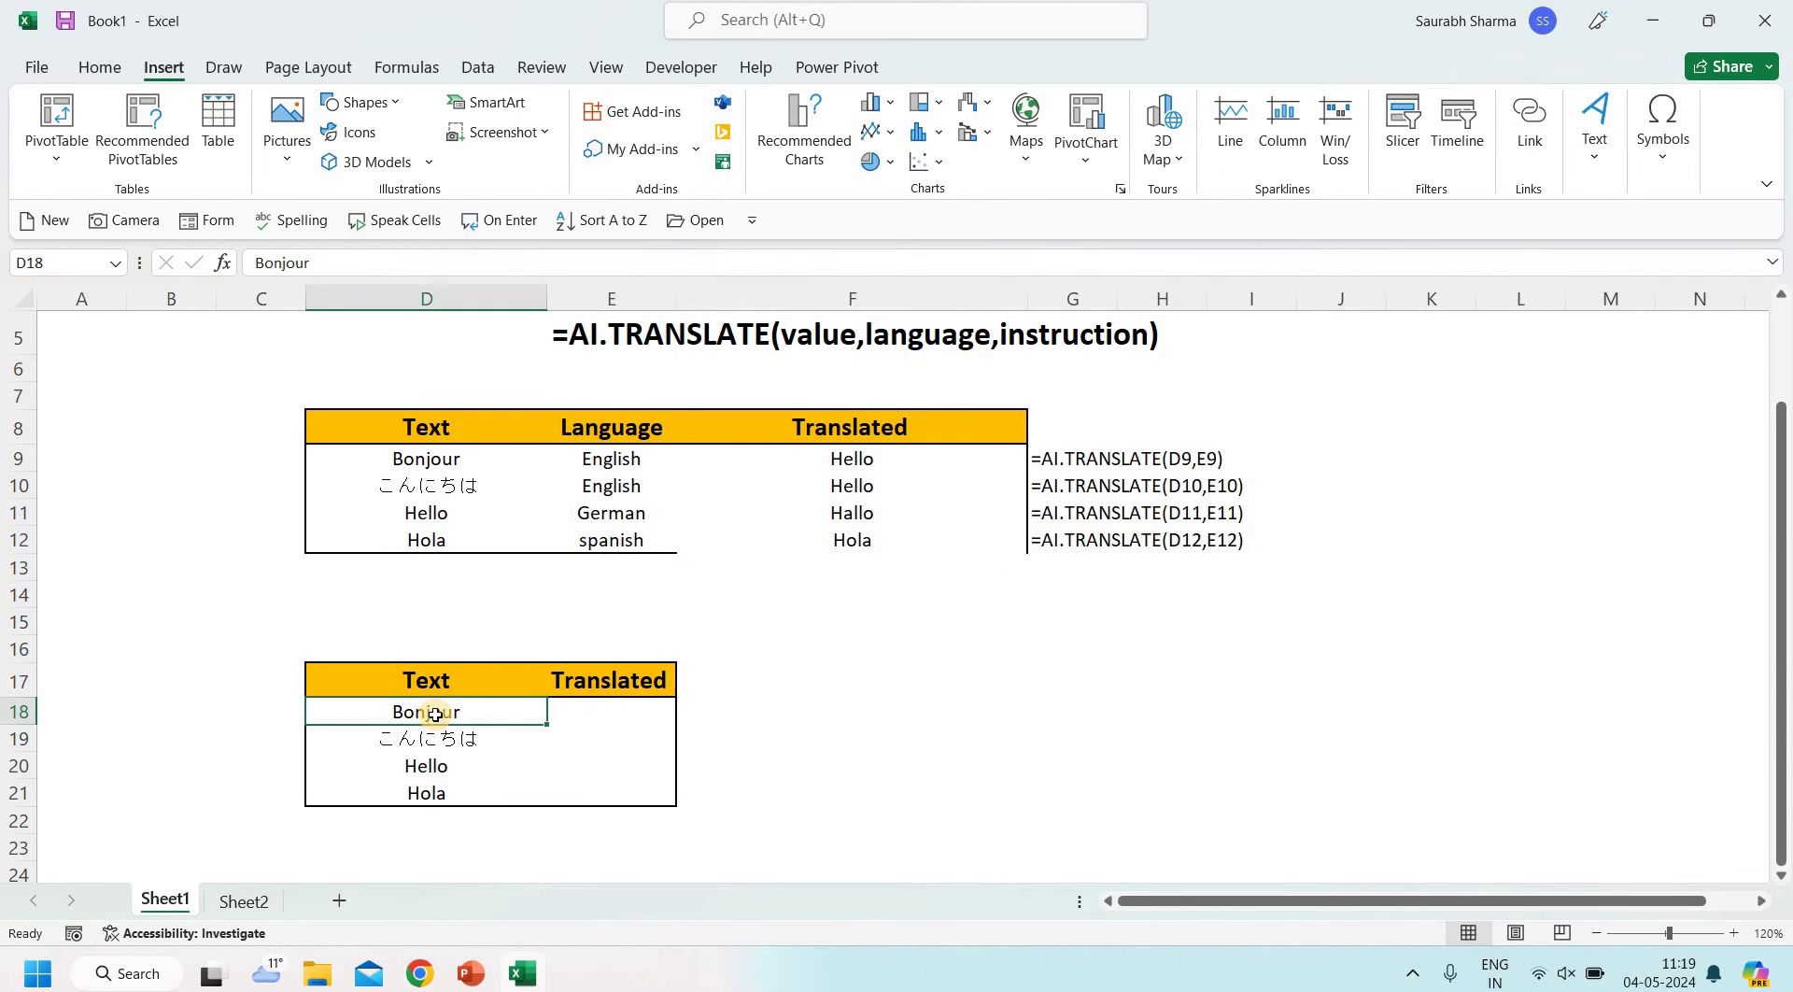
{"action": "left_click", "coordinate": [608, 722]}
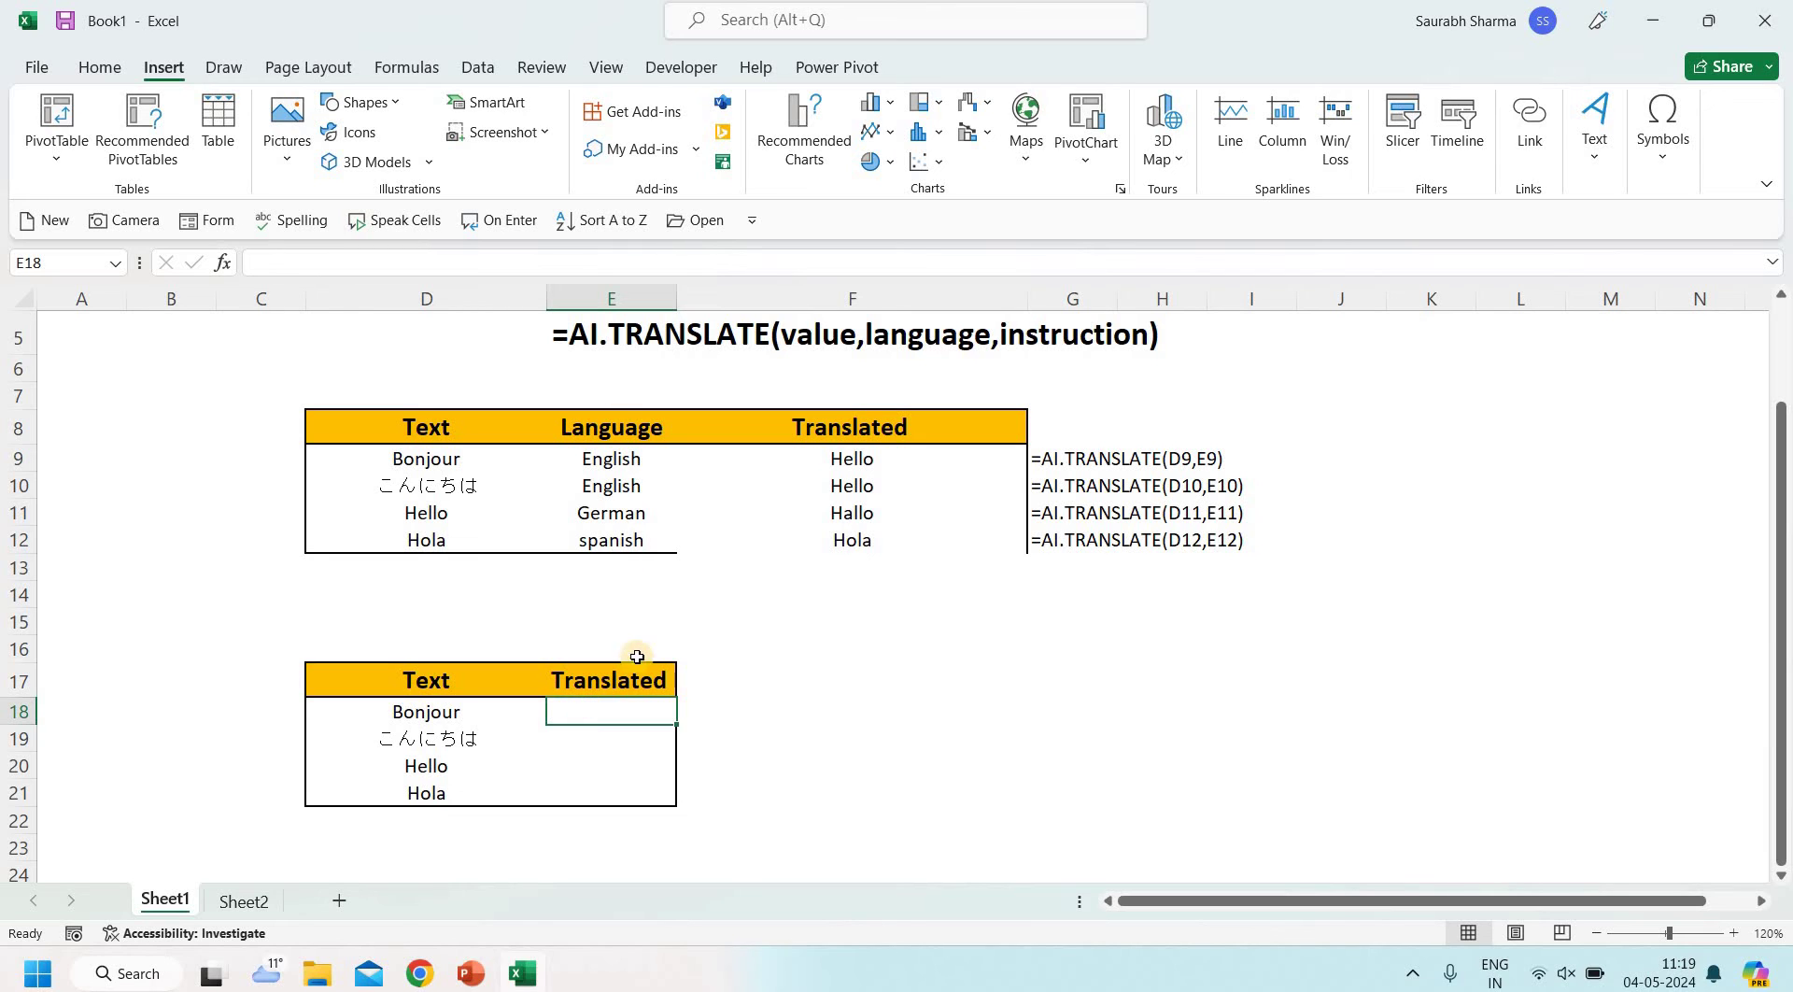
{"action": "type", "text": "="}
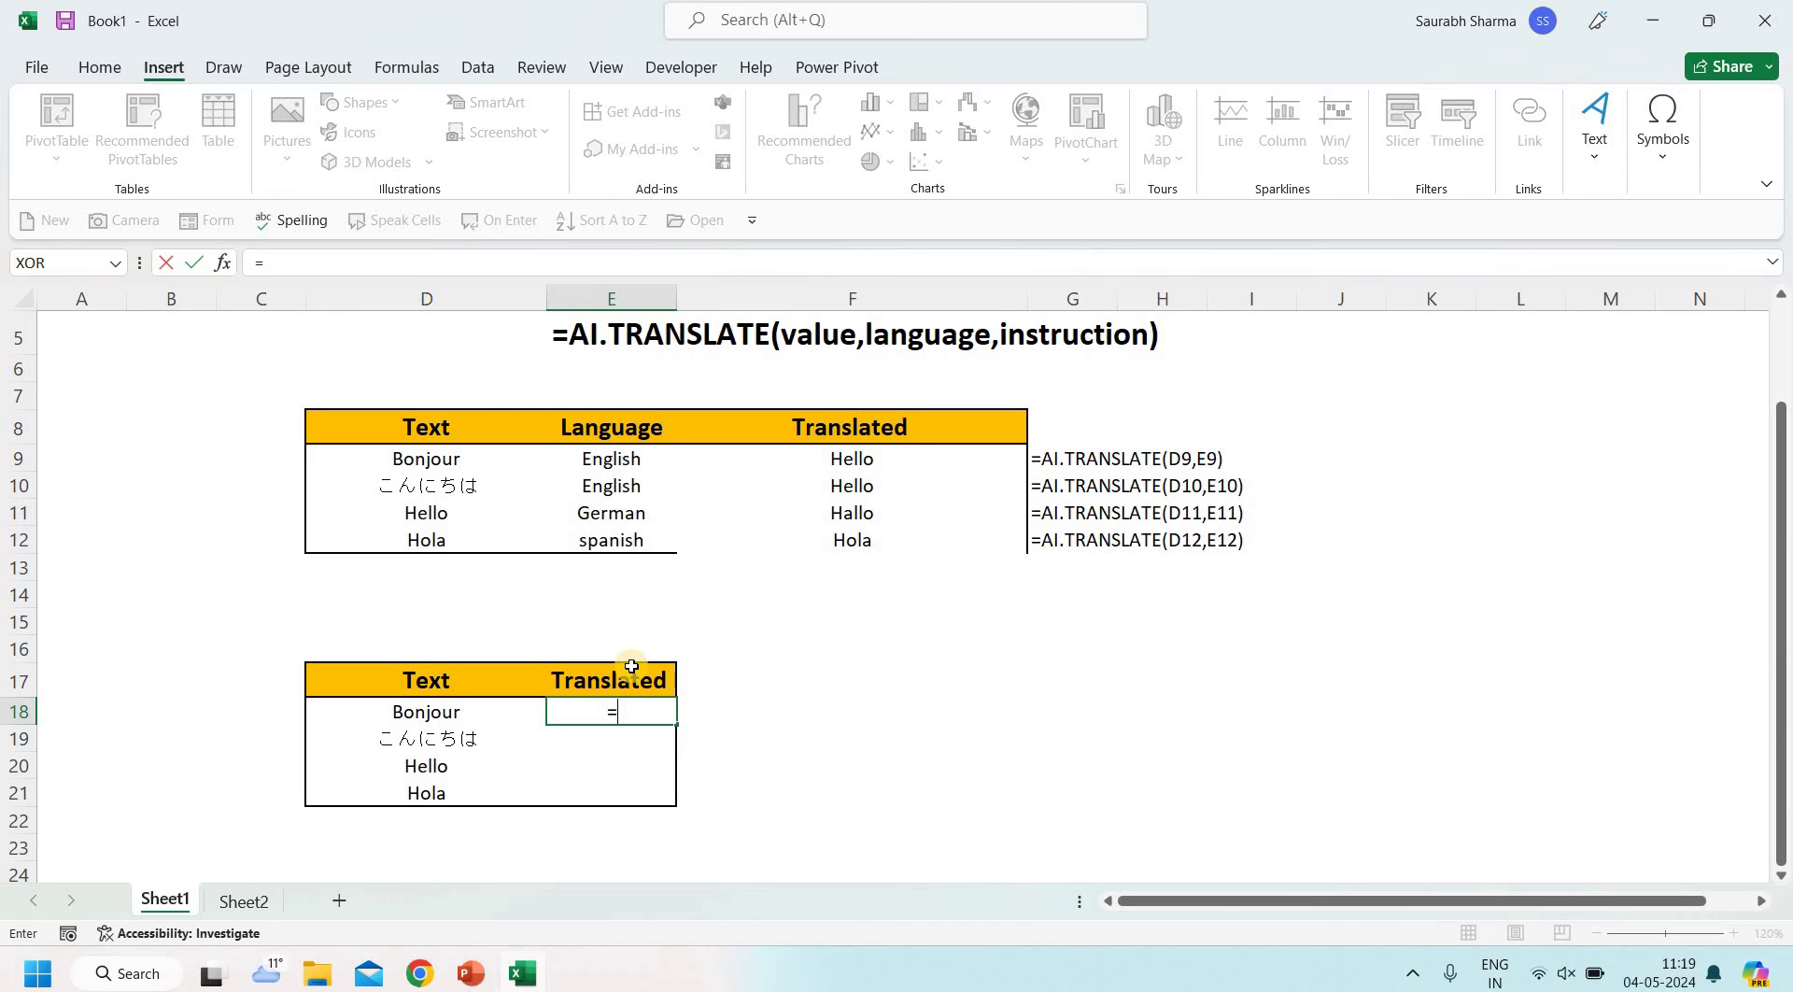
{"action": "type", "text": "ai."}
{"action": "key", "text": "Down"}
{"action": "key", "text": "Down"}
{"action": "key", "text": "Down"}
{"action": "key", "text": "Down"}
{"action": "key", "text": "Down"}
{"action": "key", "text": "Down"}
{"action": "key", "text": "Tab"}
{"action": "key", "text": "Left"}
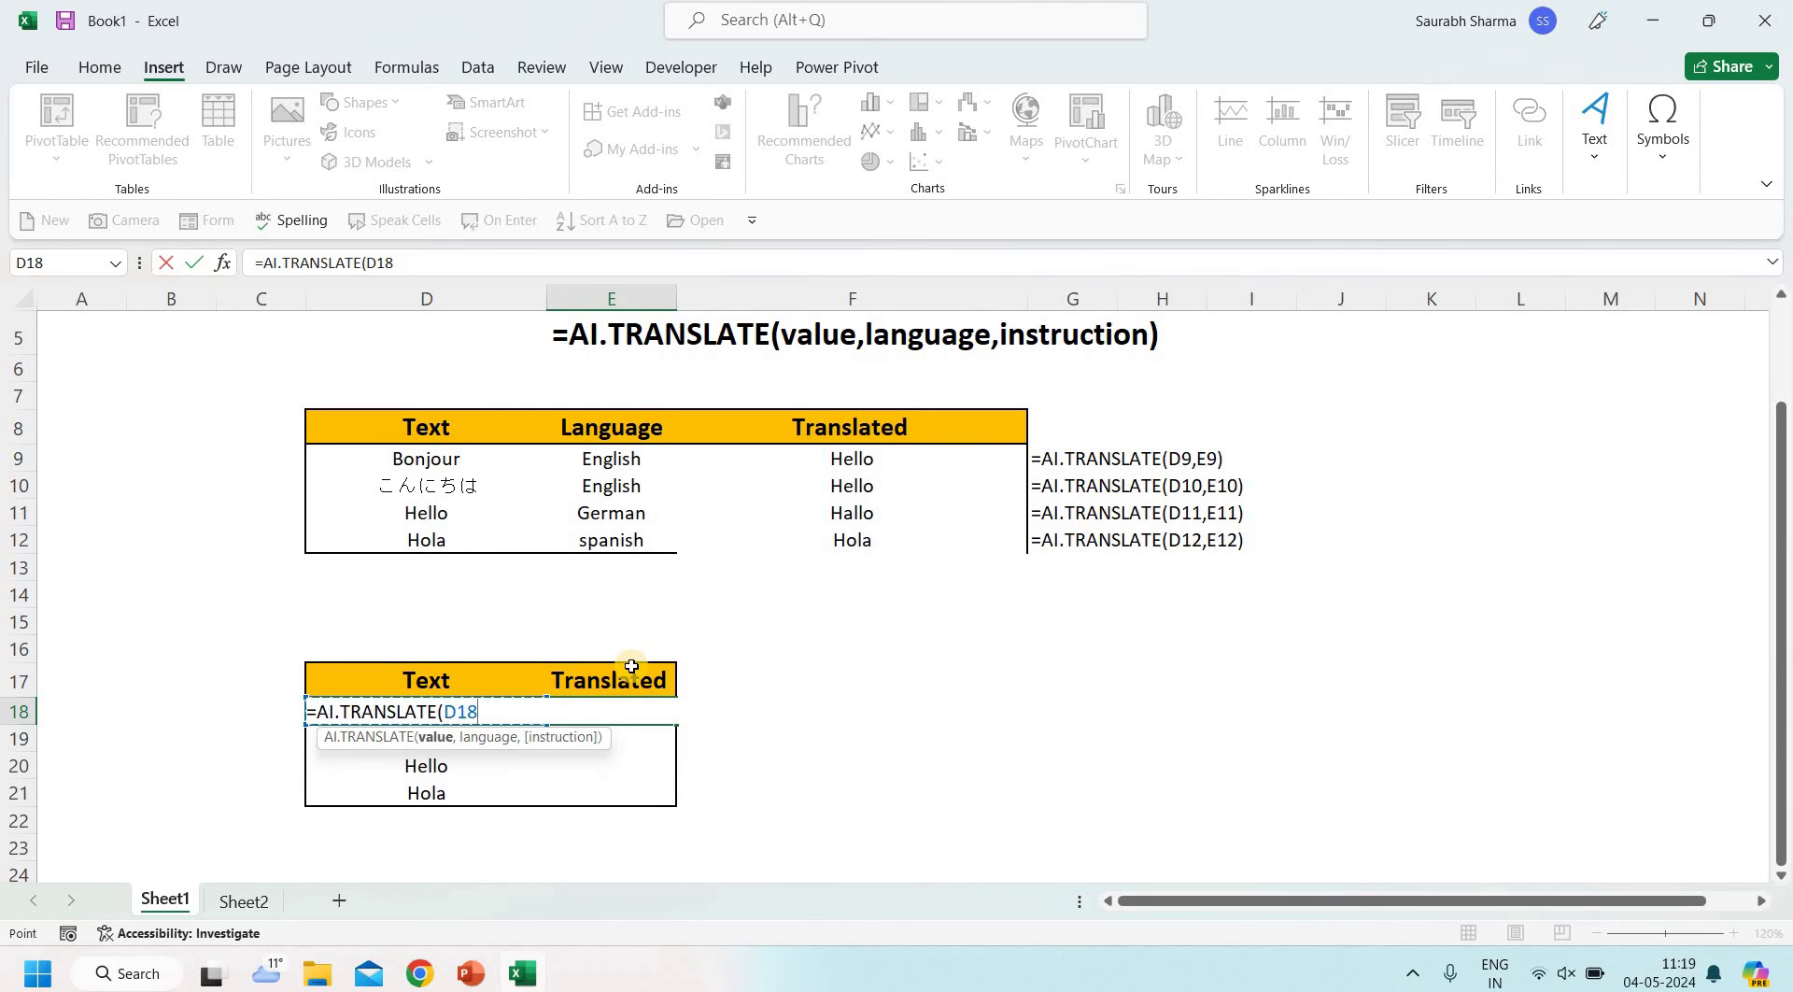
{"action": "type", "text": ",\"en"}
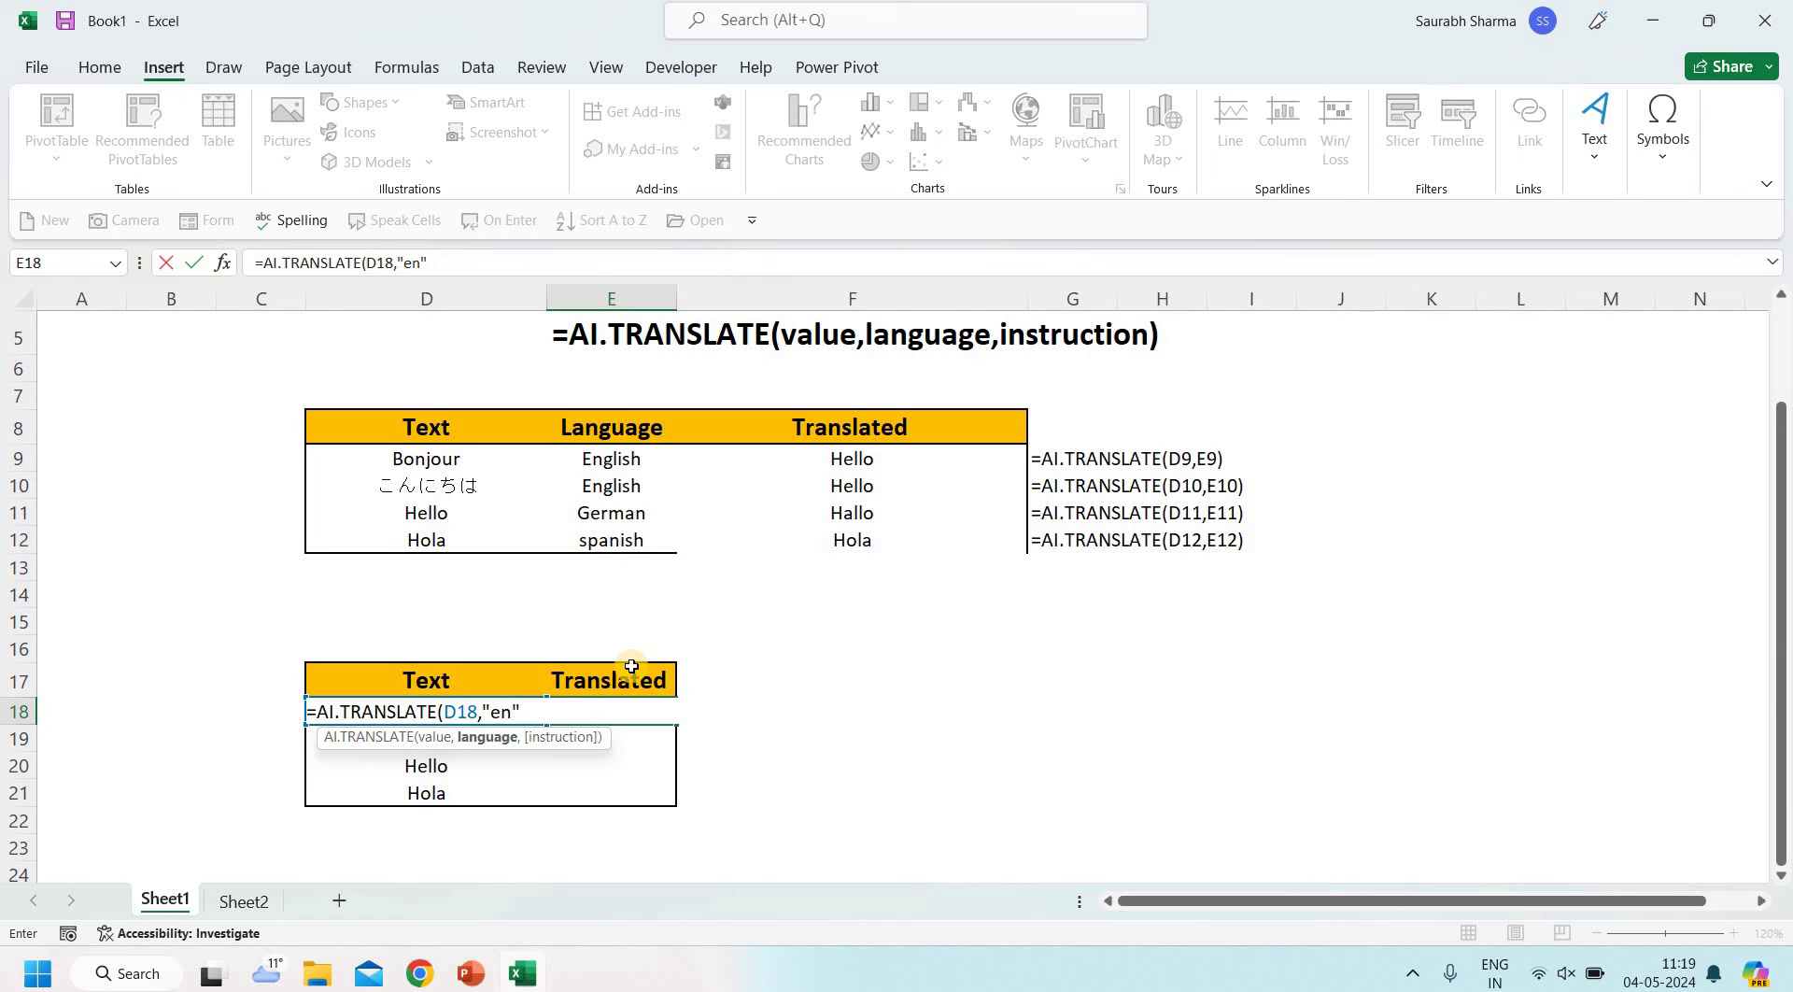
{"action": "type", "text": "\",\"fr"}
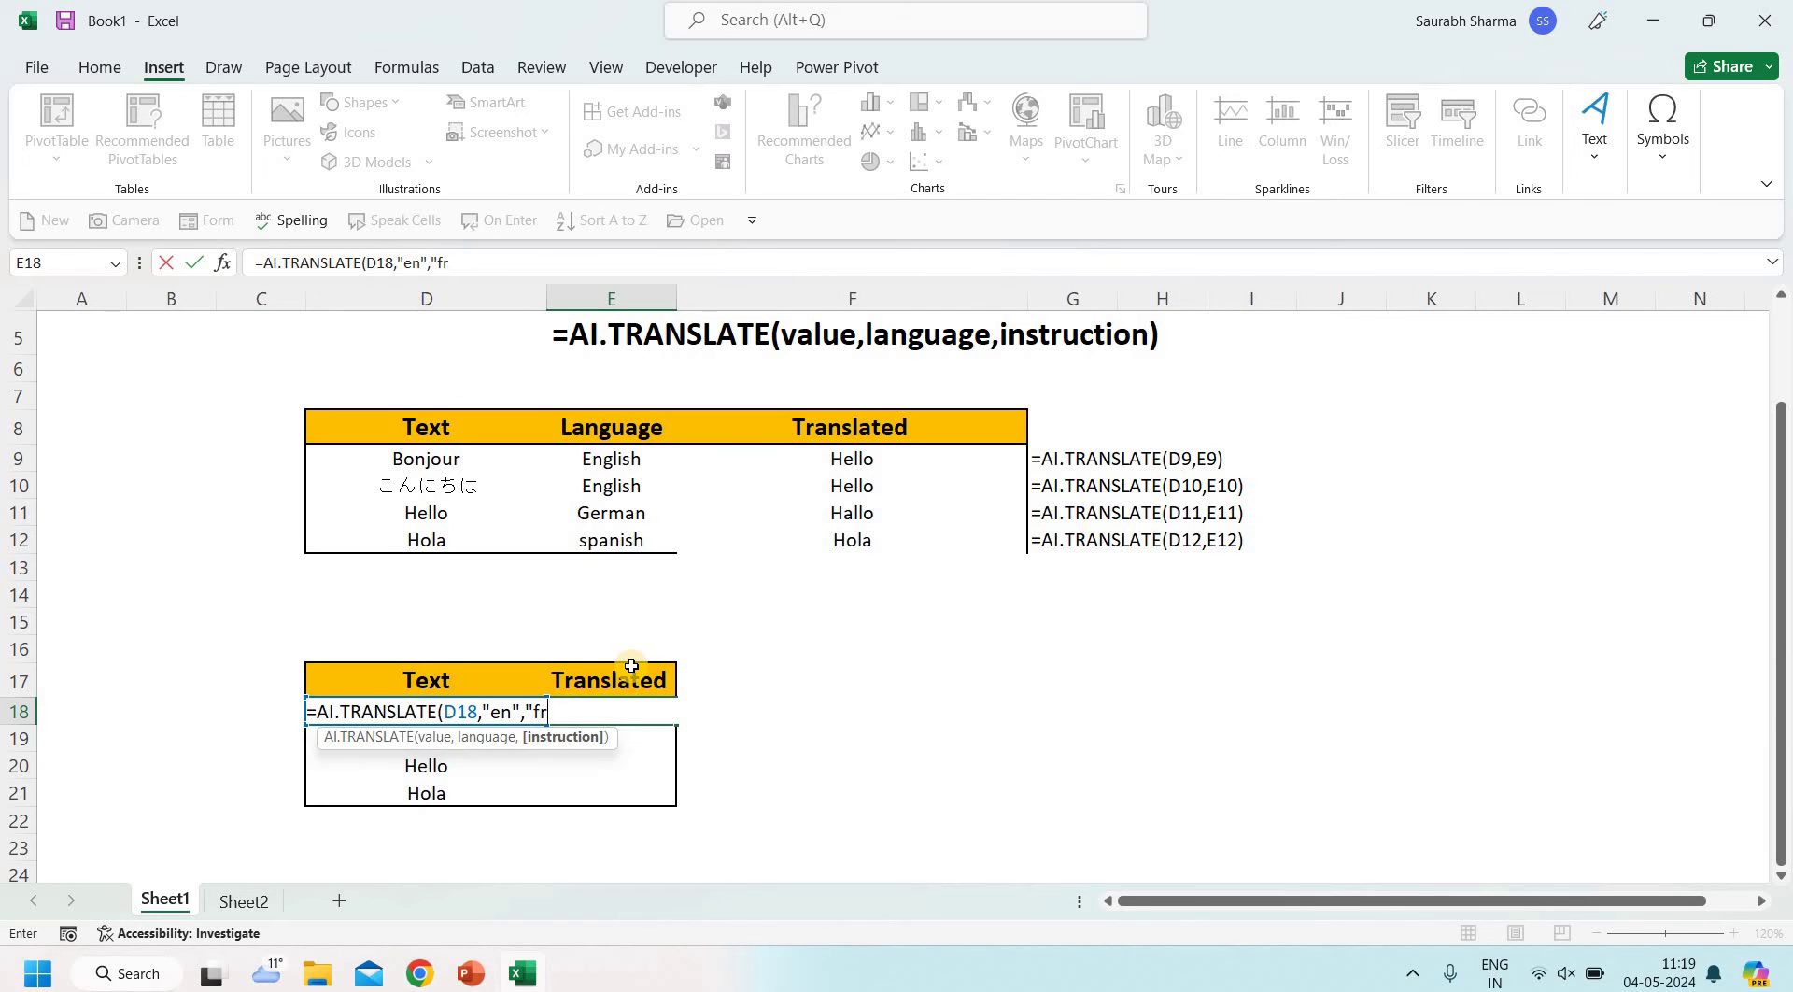
{"action": "type", "text": "\")"}
{"action": "key", "text": "Return"}
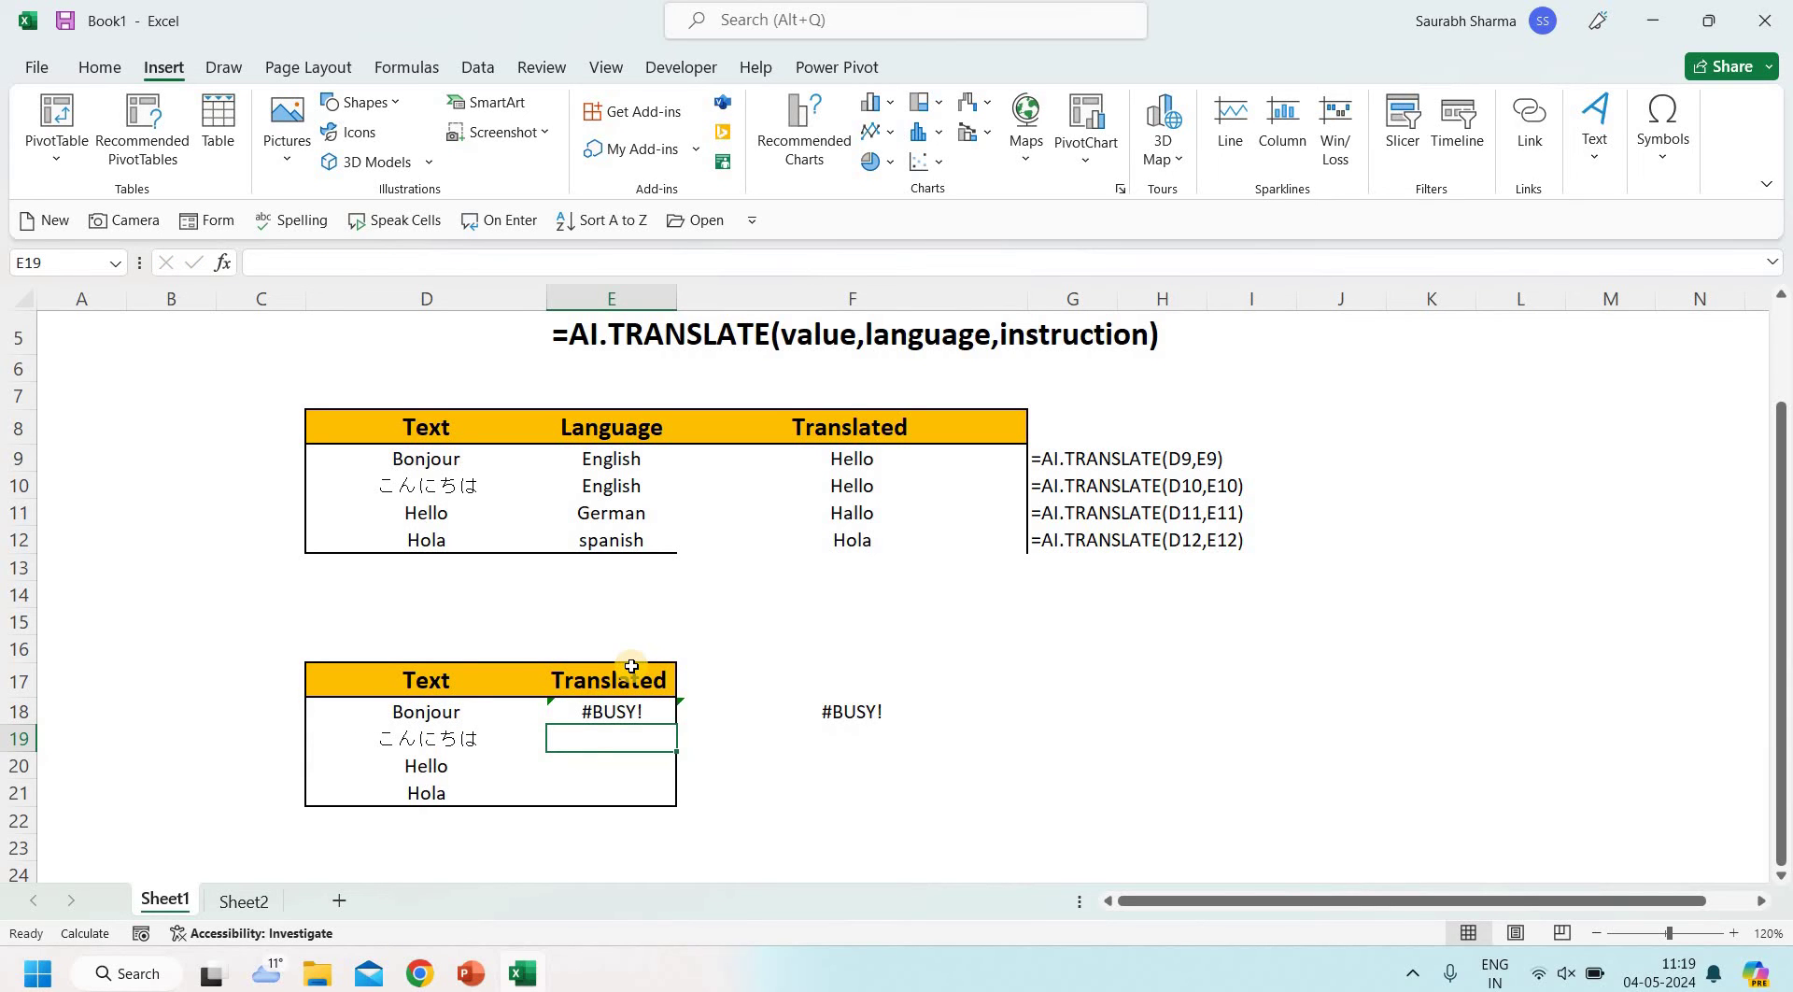
Step: Move the selection around E18 to review its Hello result
{"action": "key", "text": "Up"}
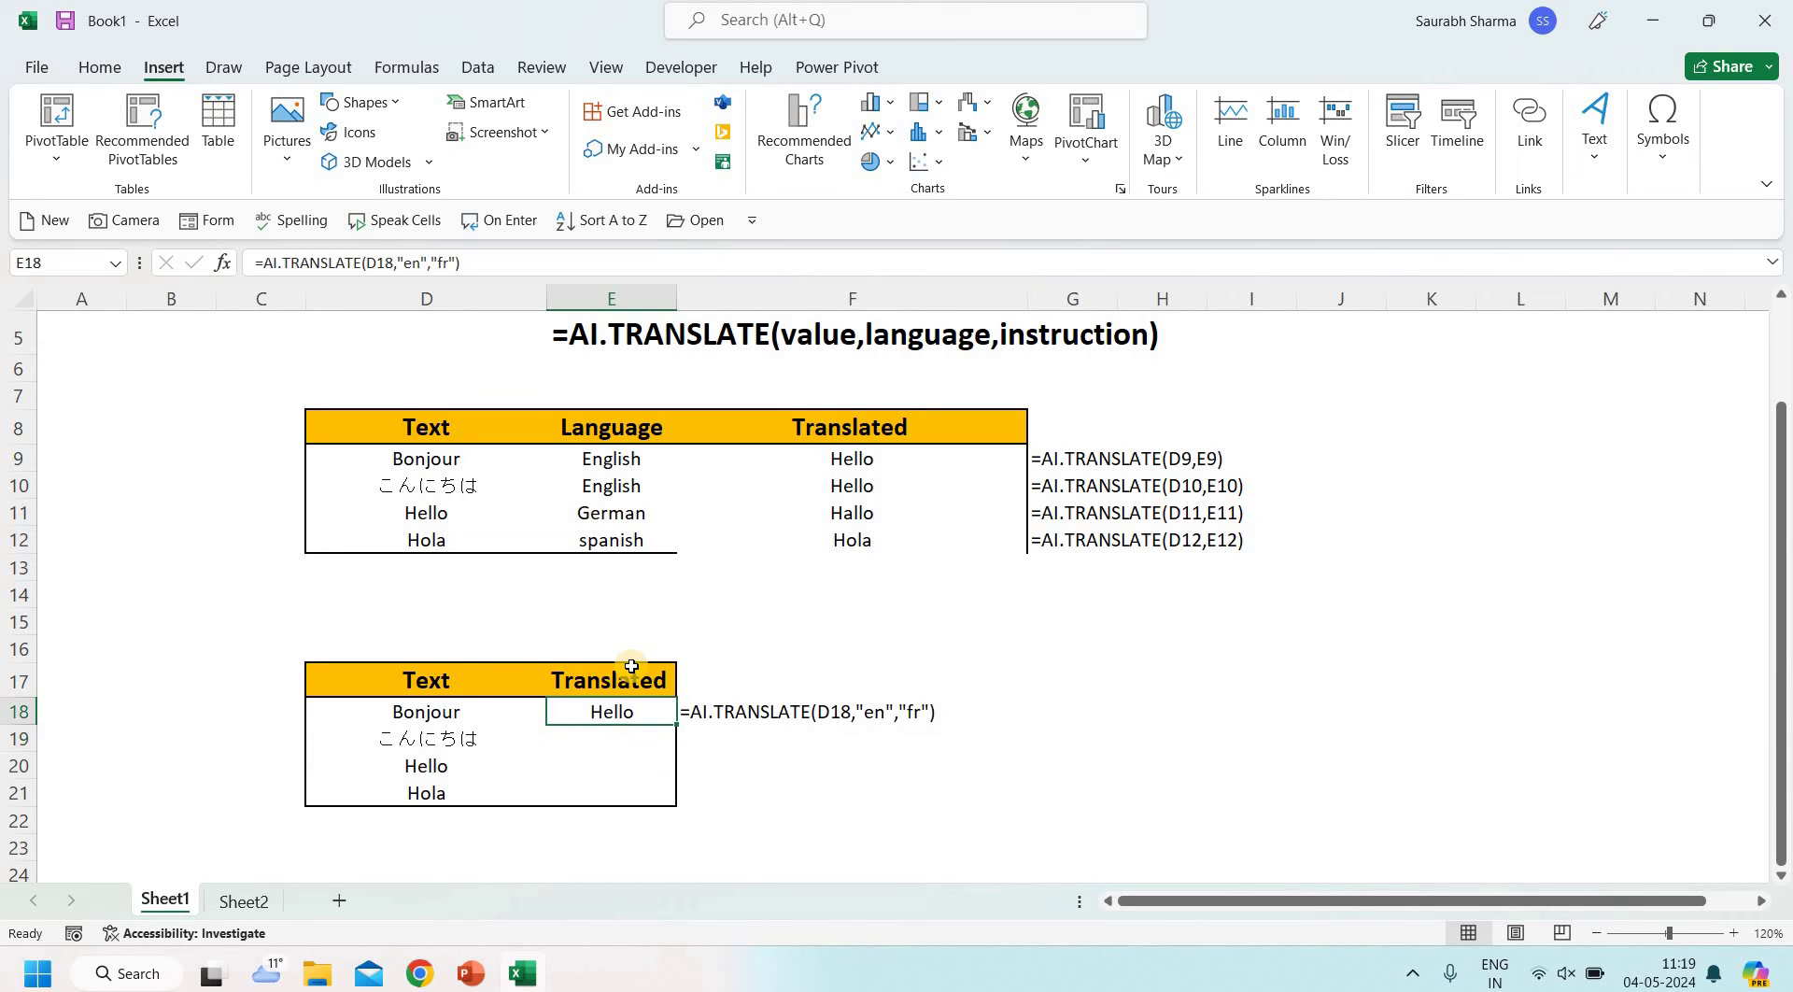
{"action": "key", "text": "Left"}
{"action": "key", "text": "Down"}
{"action": "key", "text": "Right"}
{"action": "key", "text": "Up"}
{"action": "key", "text": "Left"}
{"action": "key", "text": "Down"}
{"action": "key", "text": "Right"}
{"action": "key", "text": "Up"}
Step: Enter =AI.TRANSLATE(D20,"en","de") in E20 so Hello becomes Hallo
{"action": "left_click", "coordinate": [838, 509]}
{"action": "left_click", "coordinate": [612, 766]}
{"action": "type", "text": "=AI.TRANSLATE("}
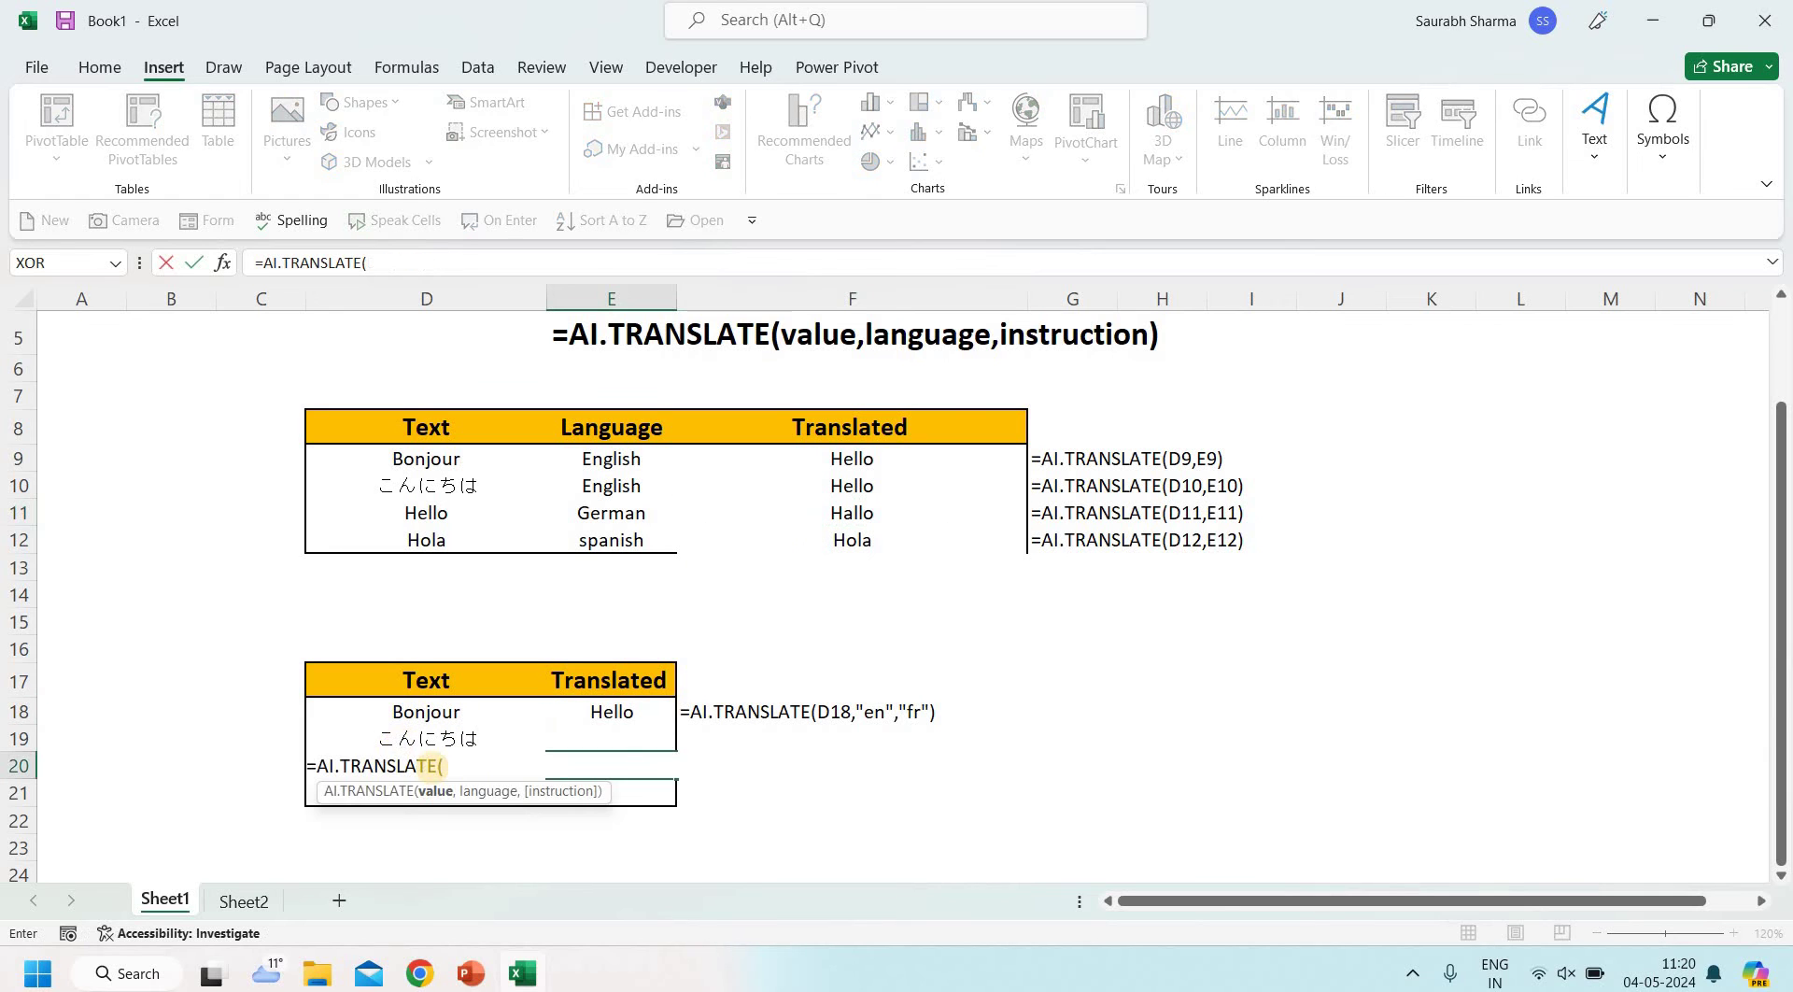
{"action": "left_click", "coordinate": [435, 768]}
{"action": "type", "text": ",\"en"}
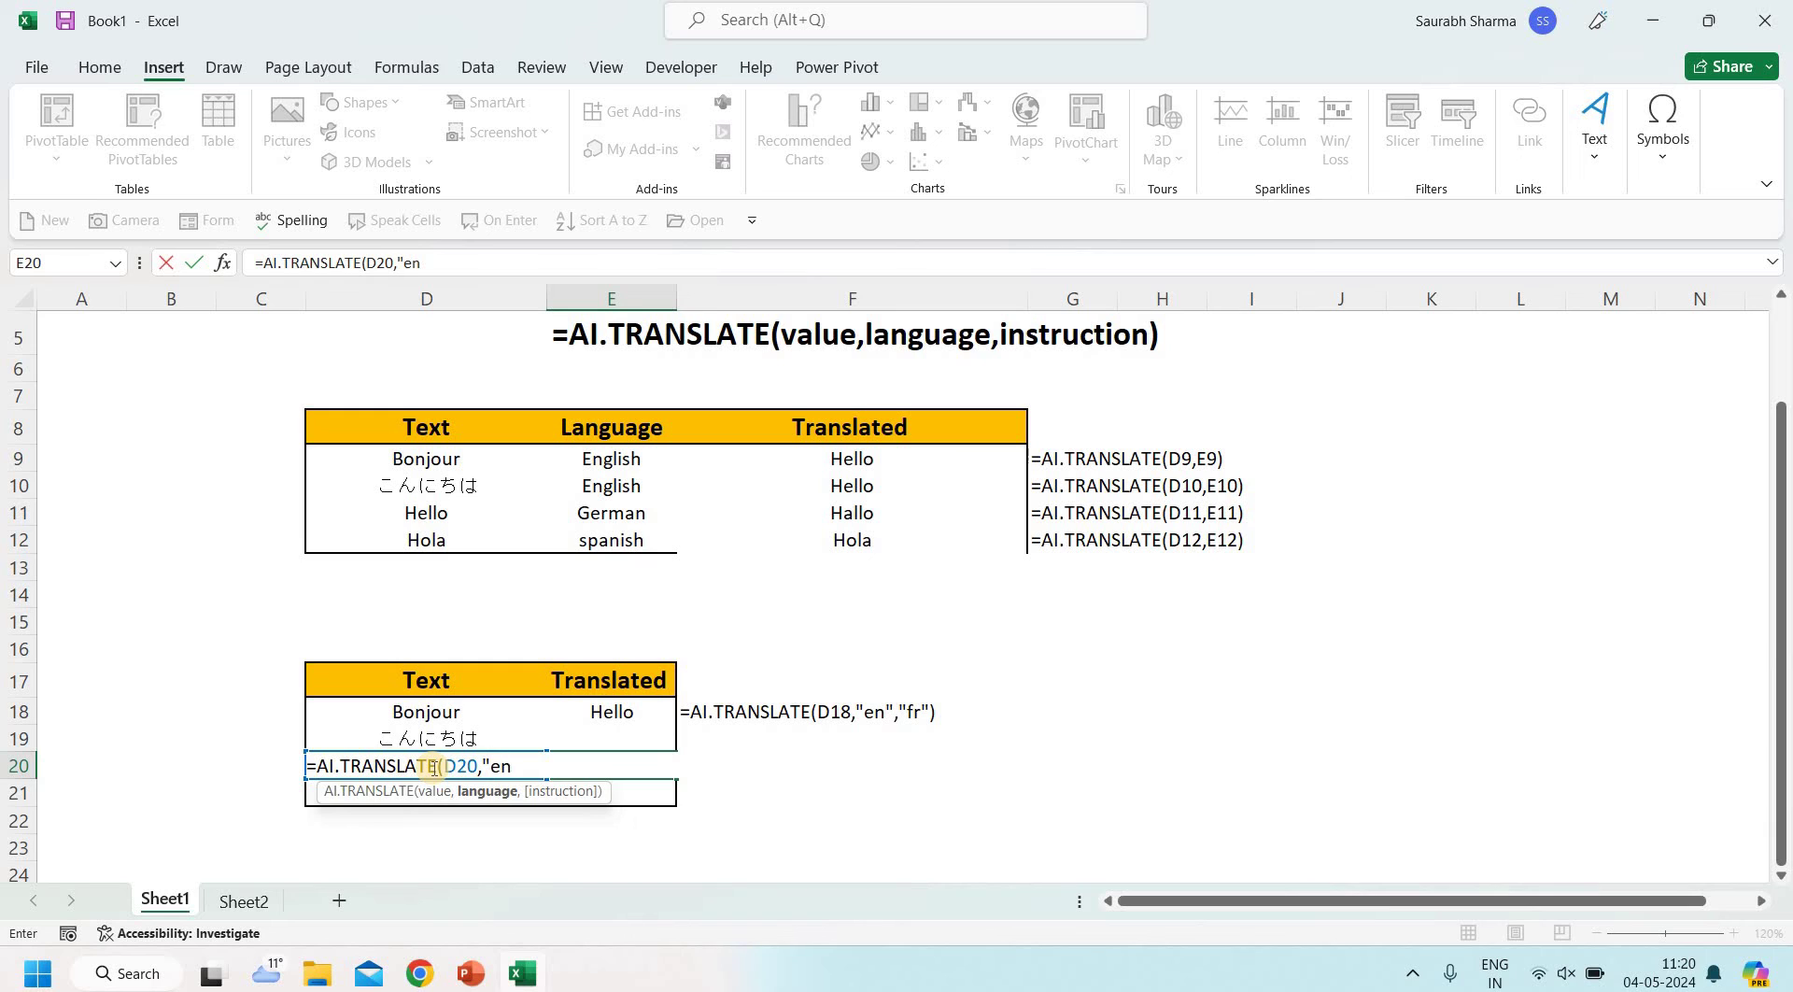
{"action": "type", "text": "\",\"de\""}
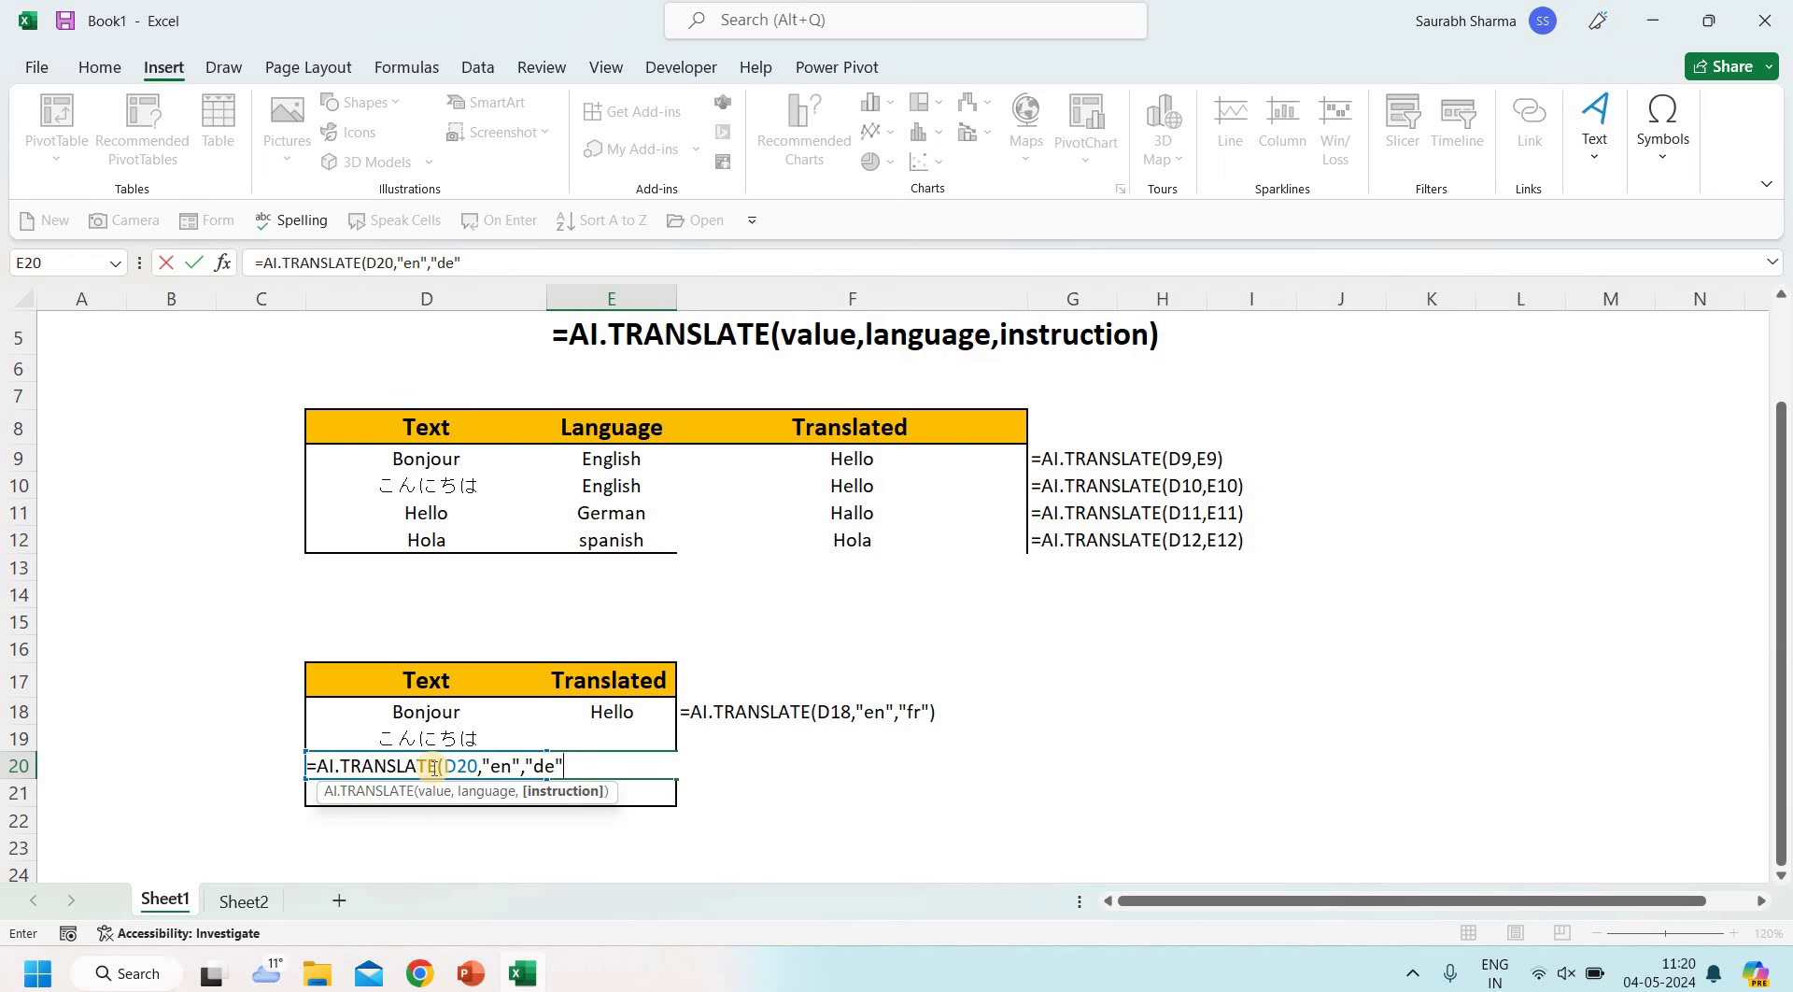
{"action": "type", "text": ")"}
{"action": "key", "text": "Return"}
{"action": "key", "text": "Up"}
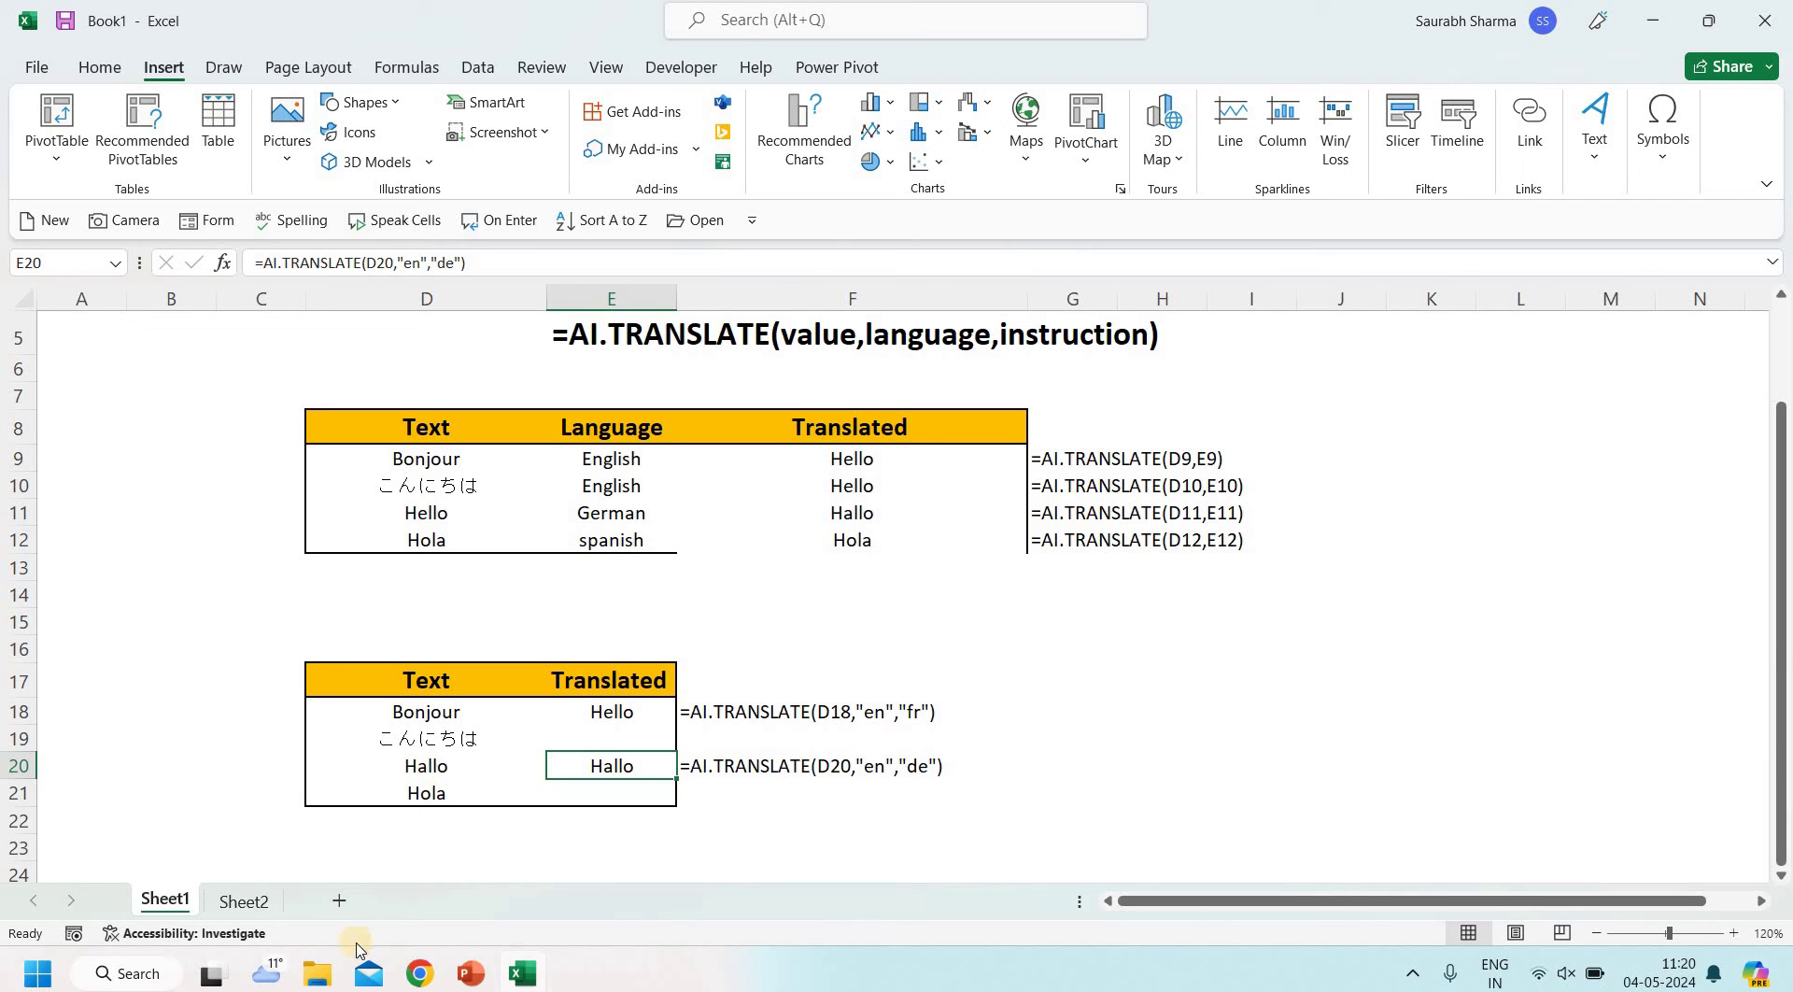
Step: Open Sheet2 with the French email table
{"action": "left_click", "coordinate": [245, 902]}
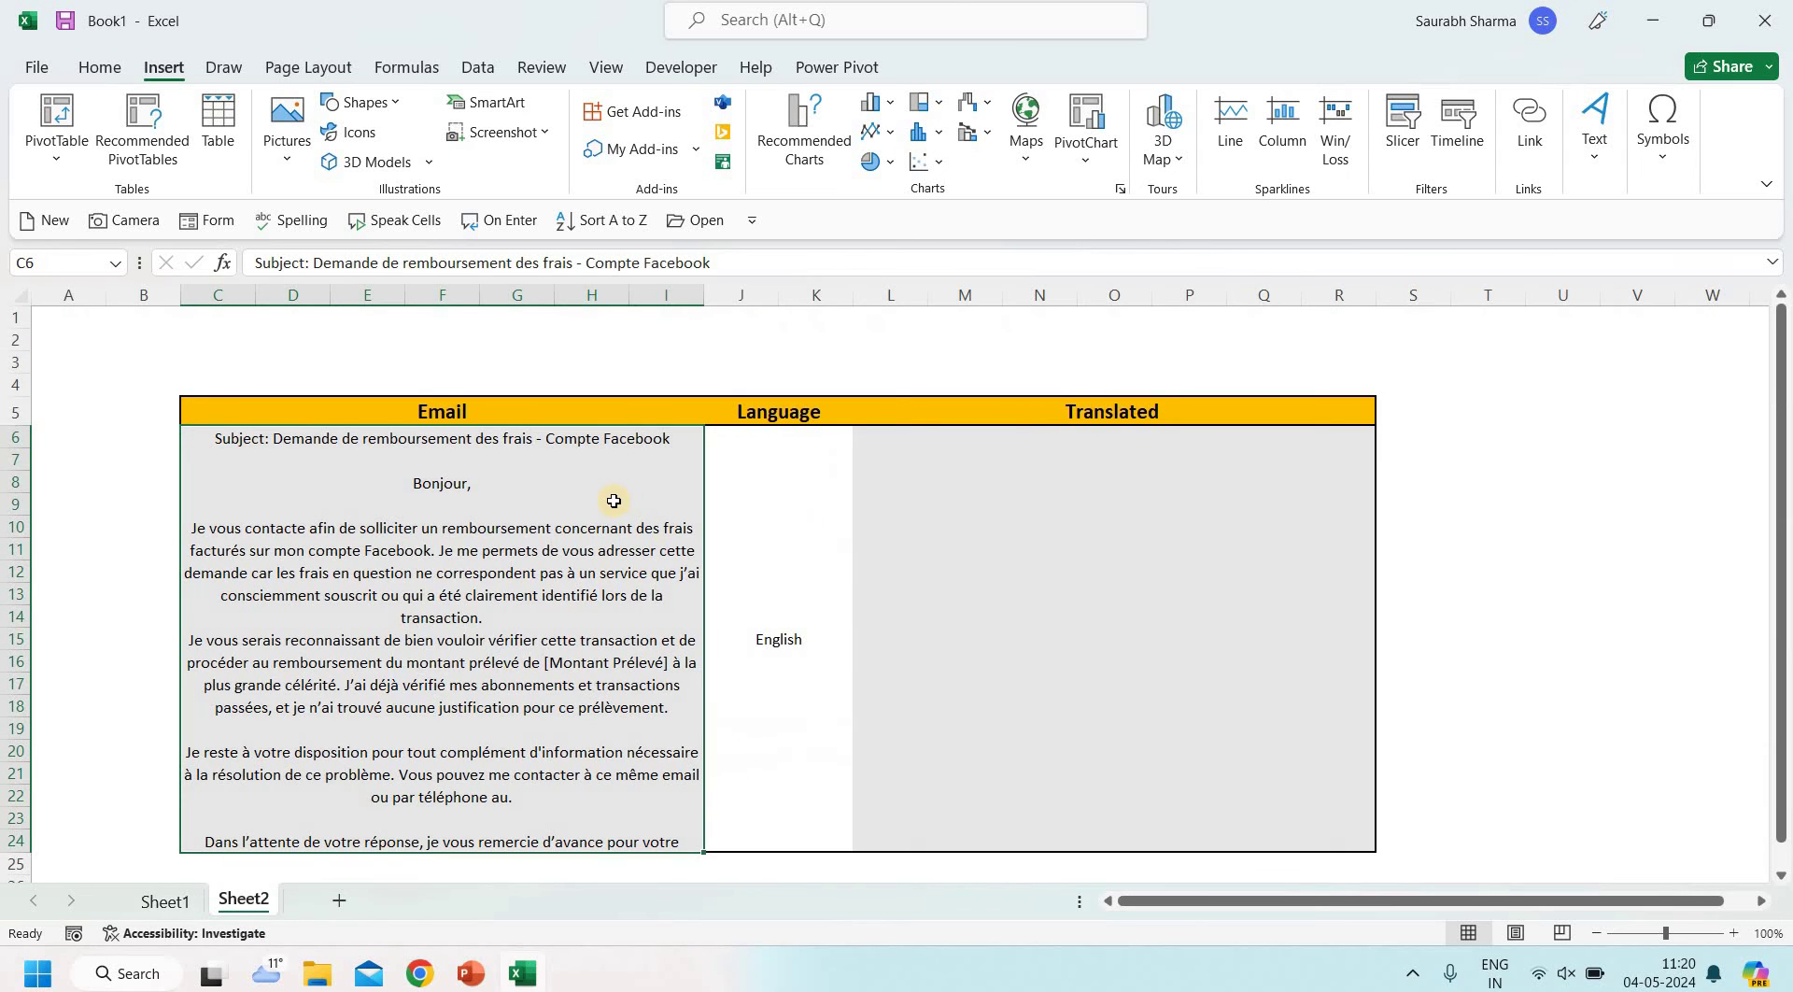
{"action": "left_click", "coordinate": [164, 901]}
{"action": "left_click", "coordinate": [241, 908]}
Step: Enter =AI.TRANSLATE(C6,J6) in L6 to render the French email in English, then bring up PowerPoint
{"action": "left_click", "coordinate": [1168, 518]}
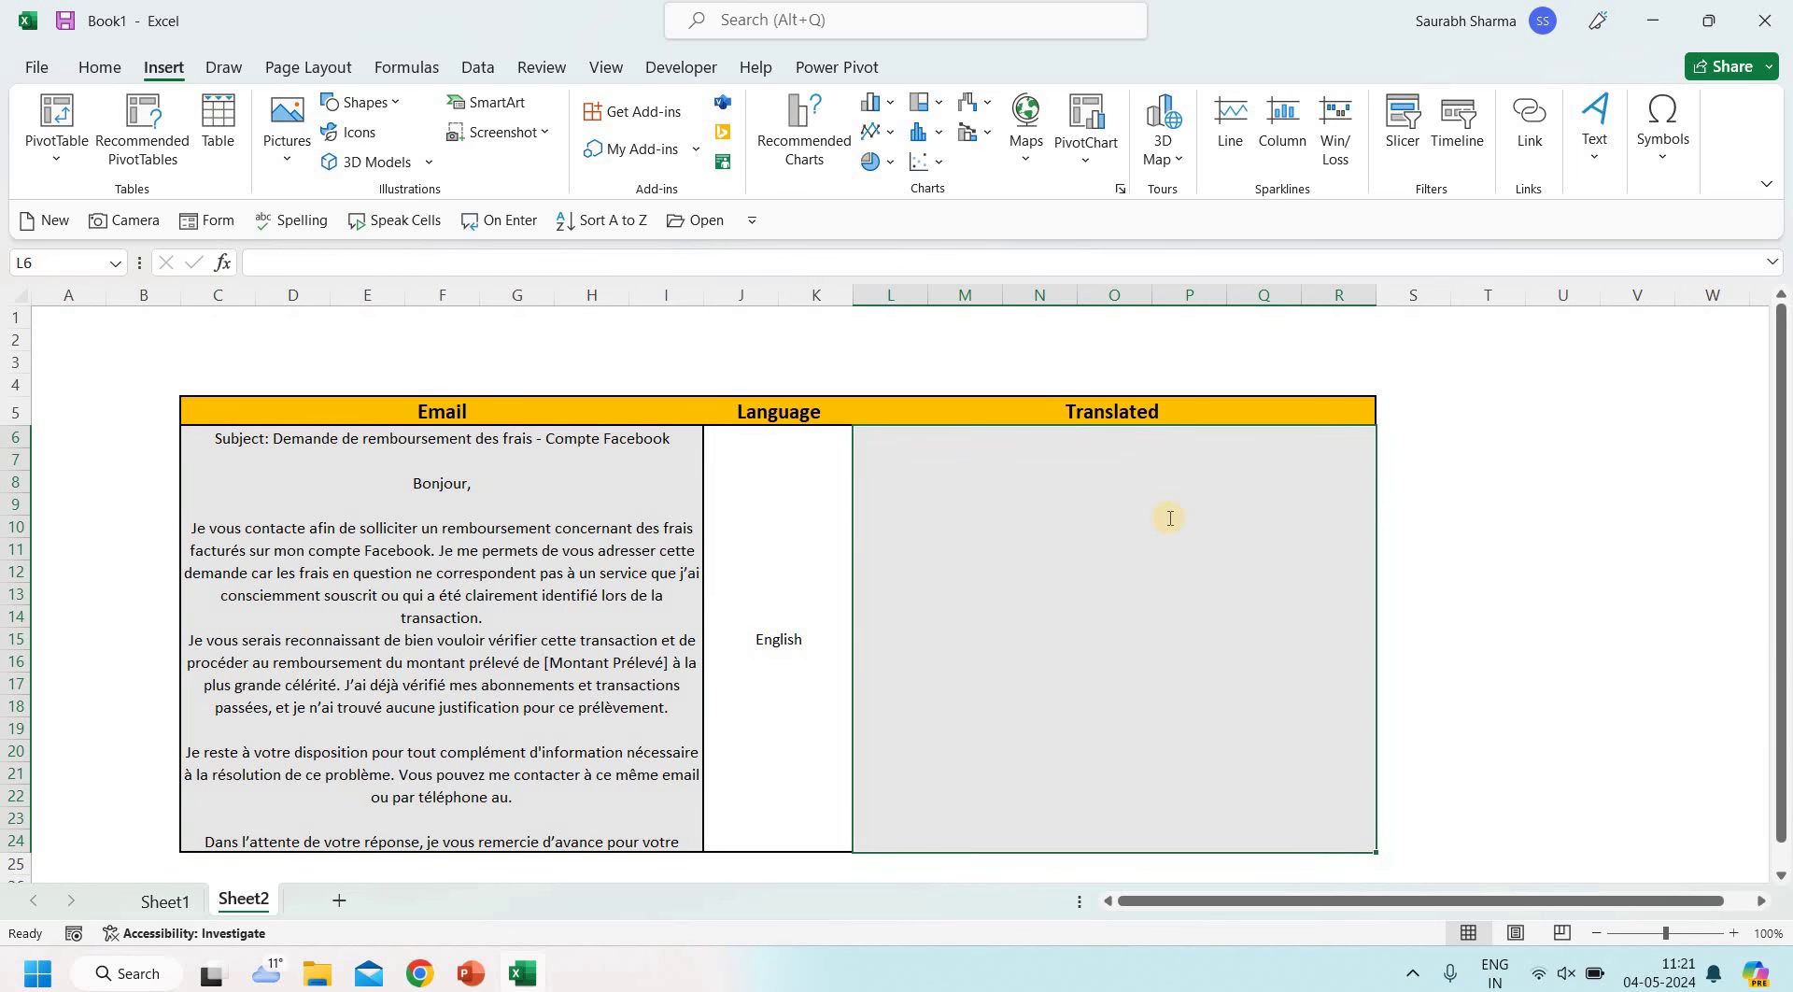
{"action": "type", "text": "=a"}
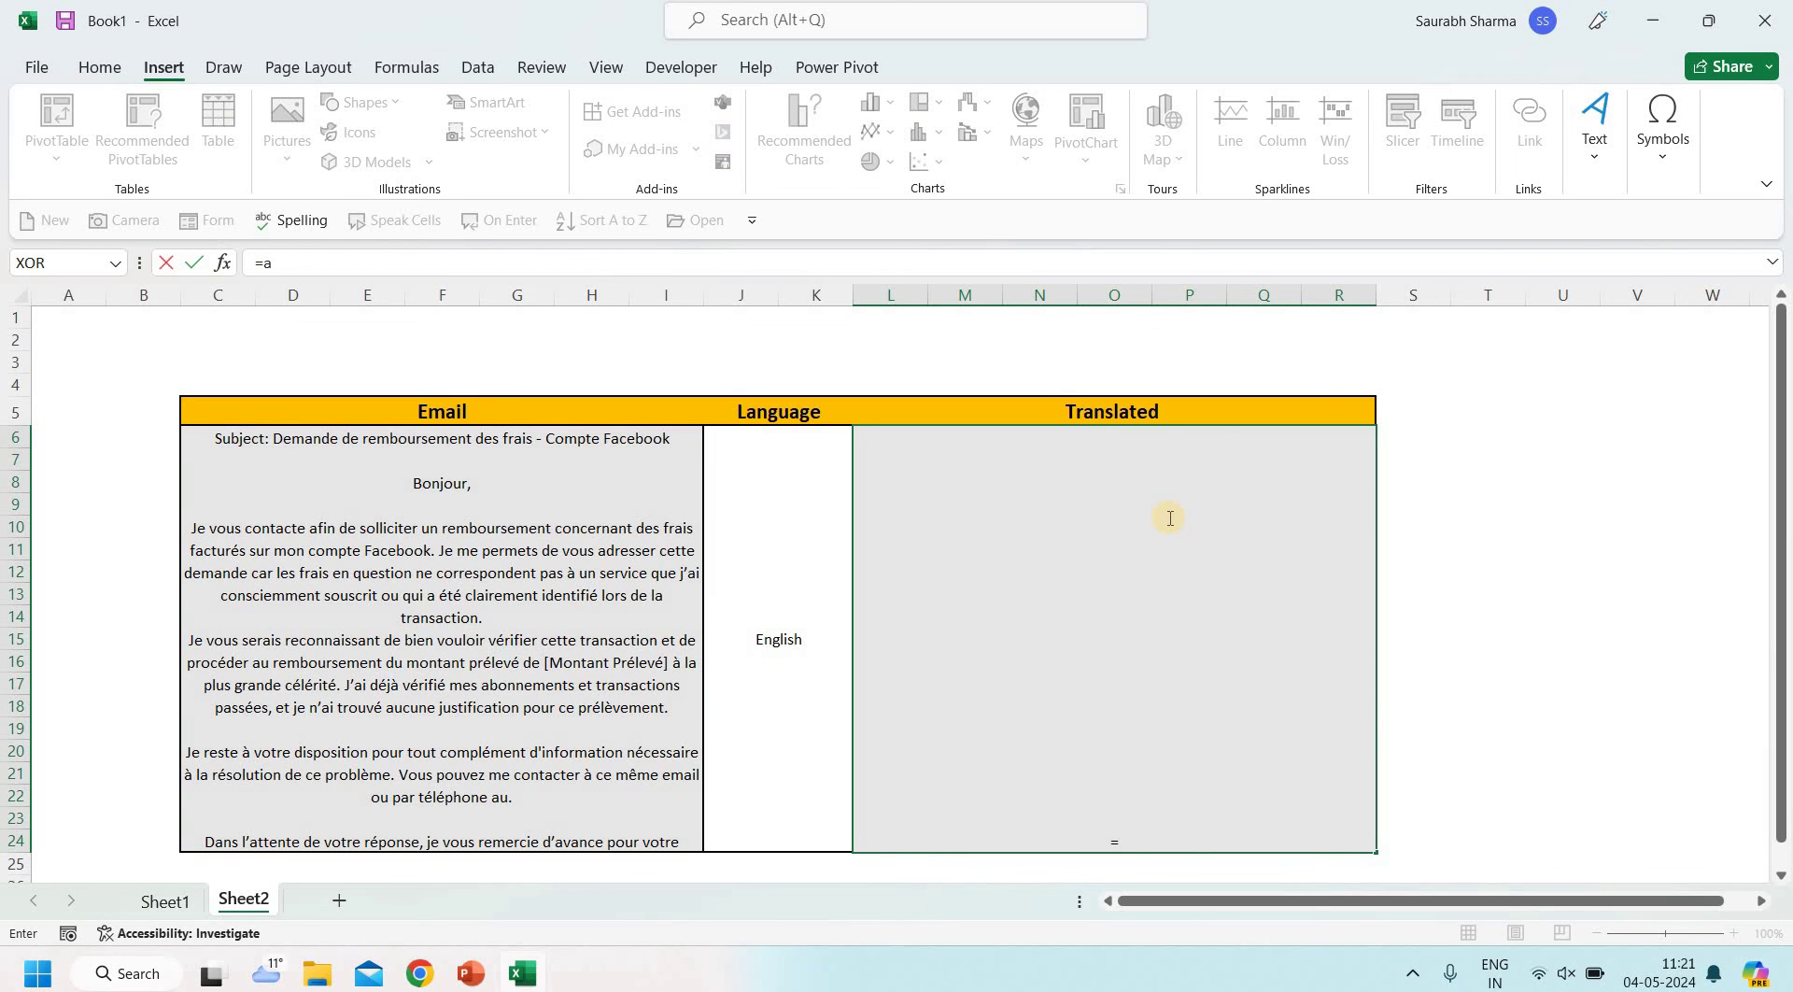
{"action": "type", "text": "i.tr"}
{"action": "key", "text": "Tab"}
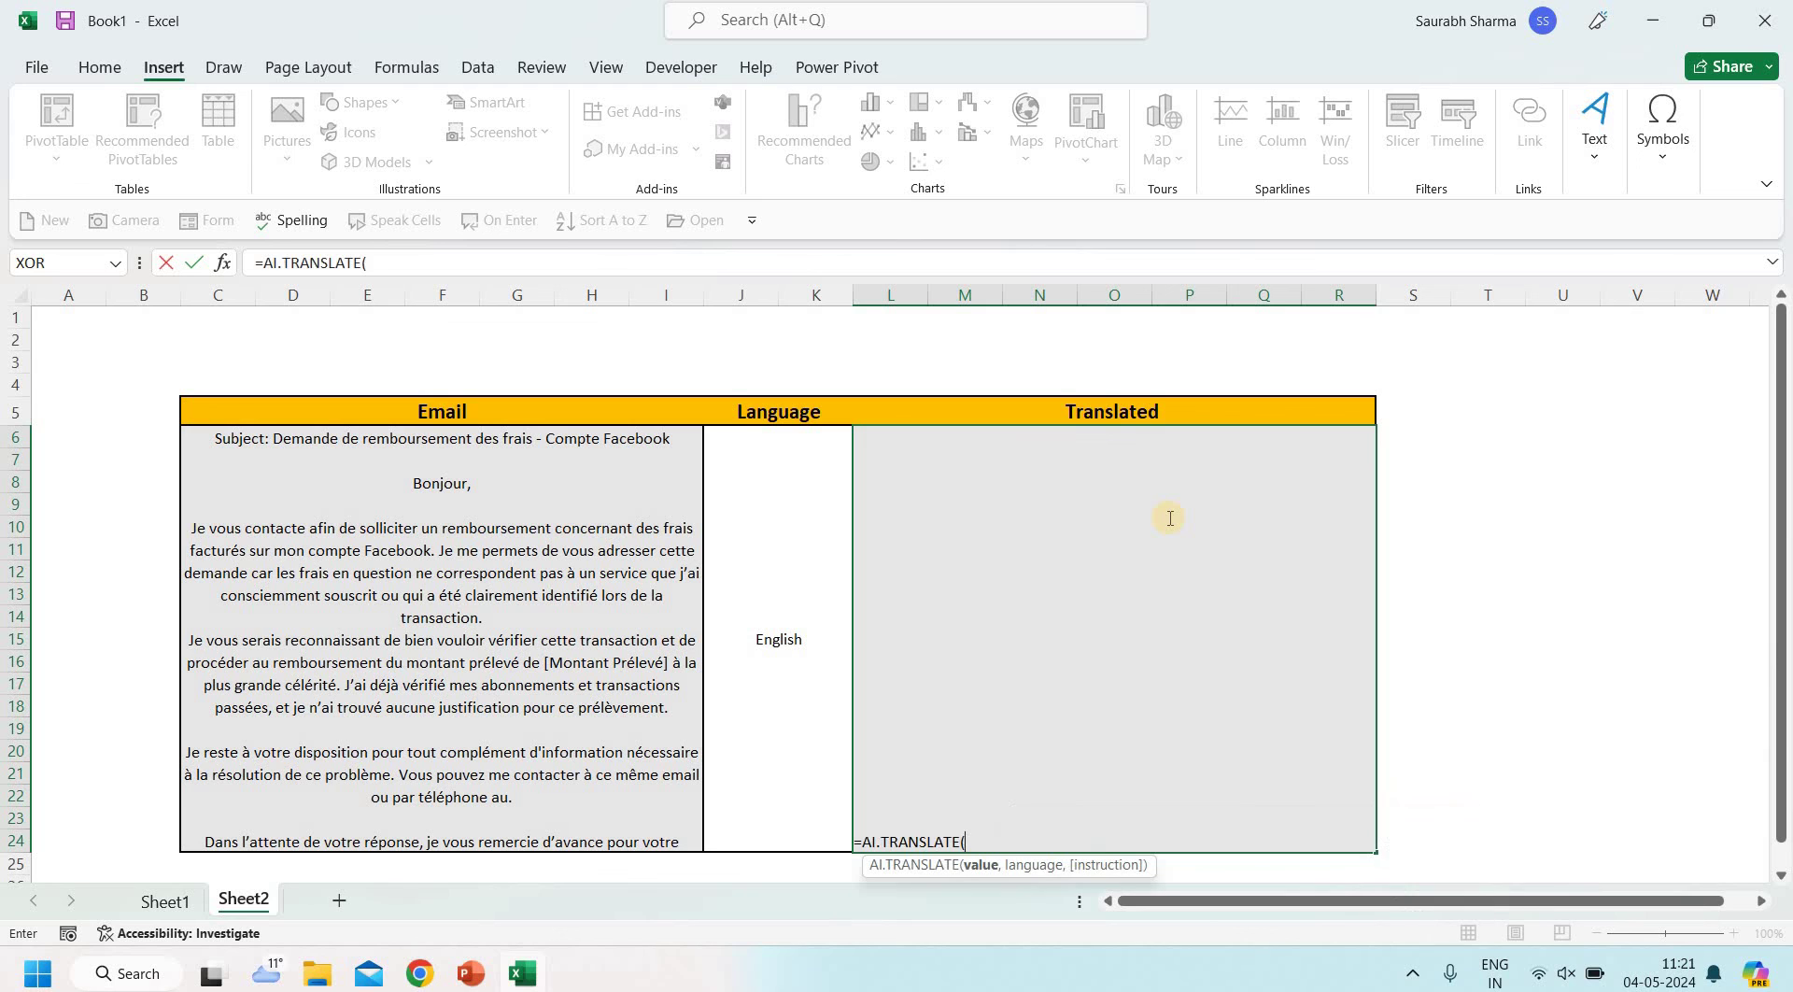
{"action": "key", "text": "Left"}
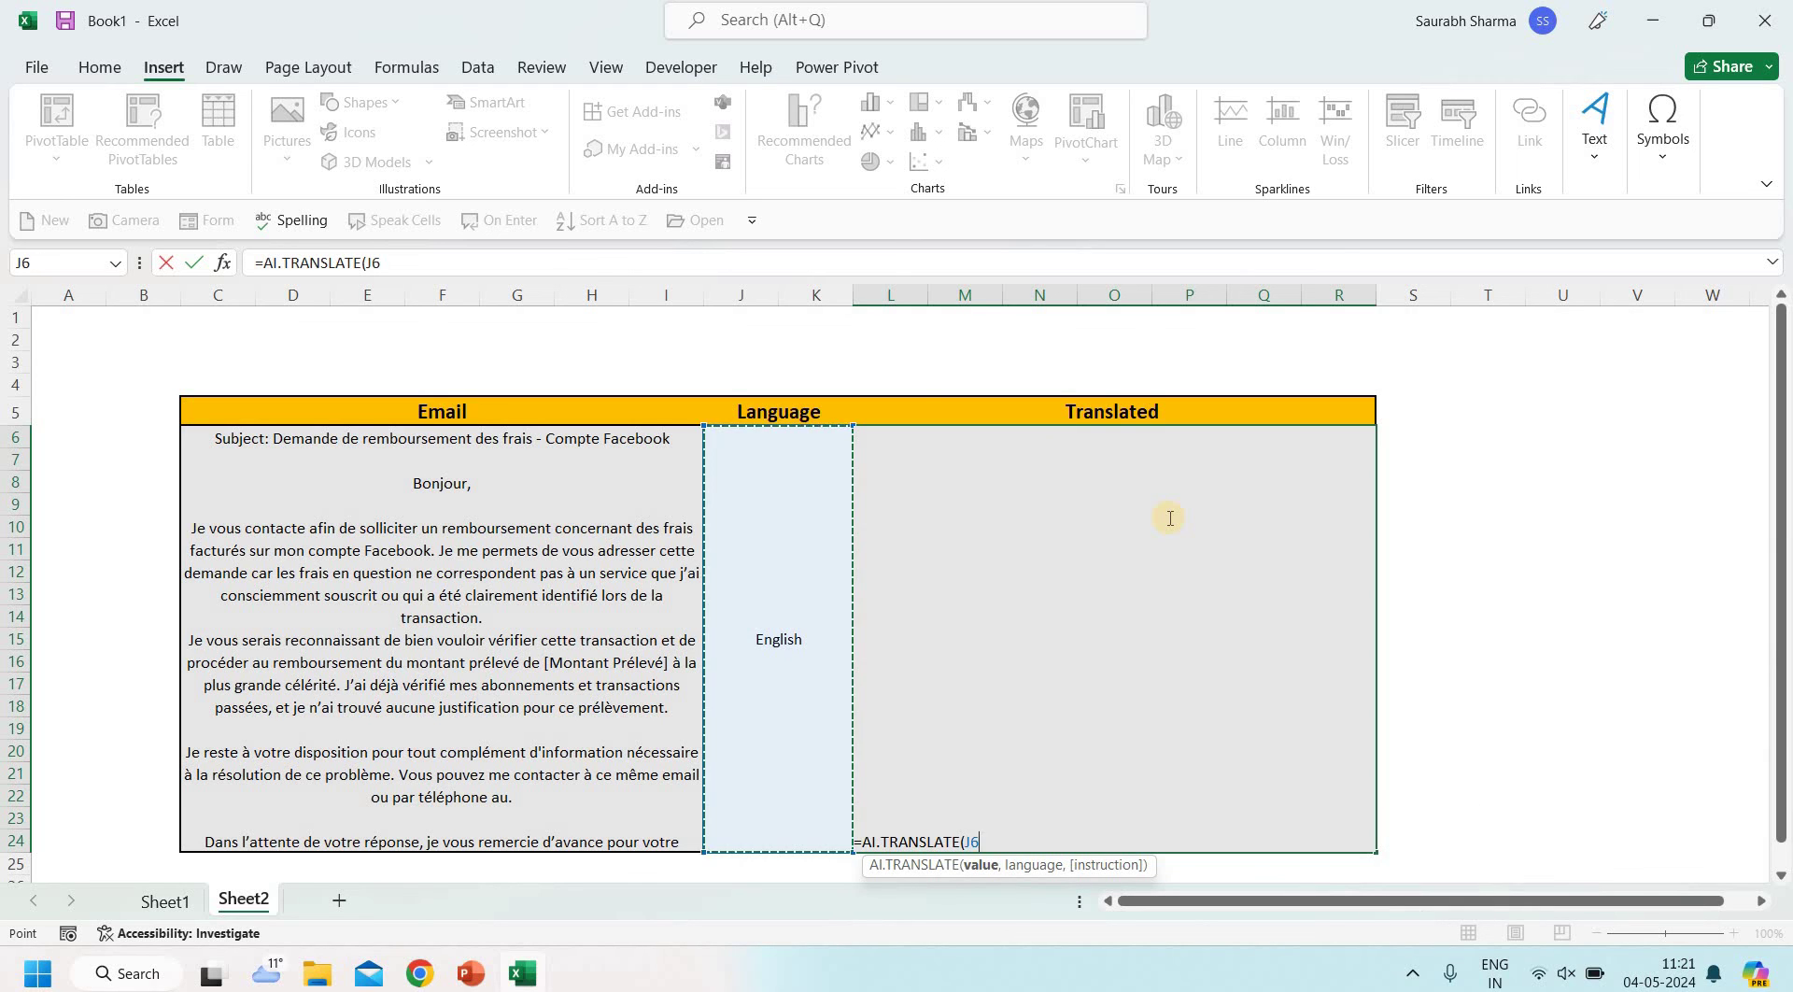
{"action": "key", "text": "Left"}
{"action": "type", "text": ","}
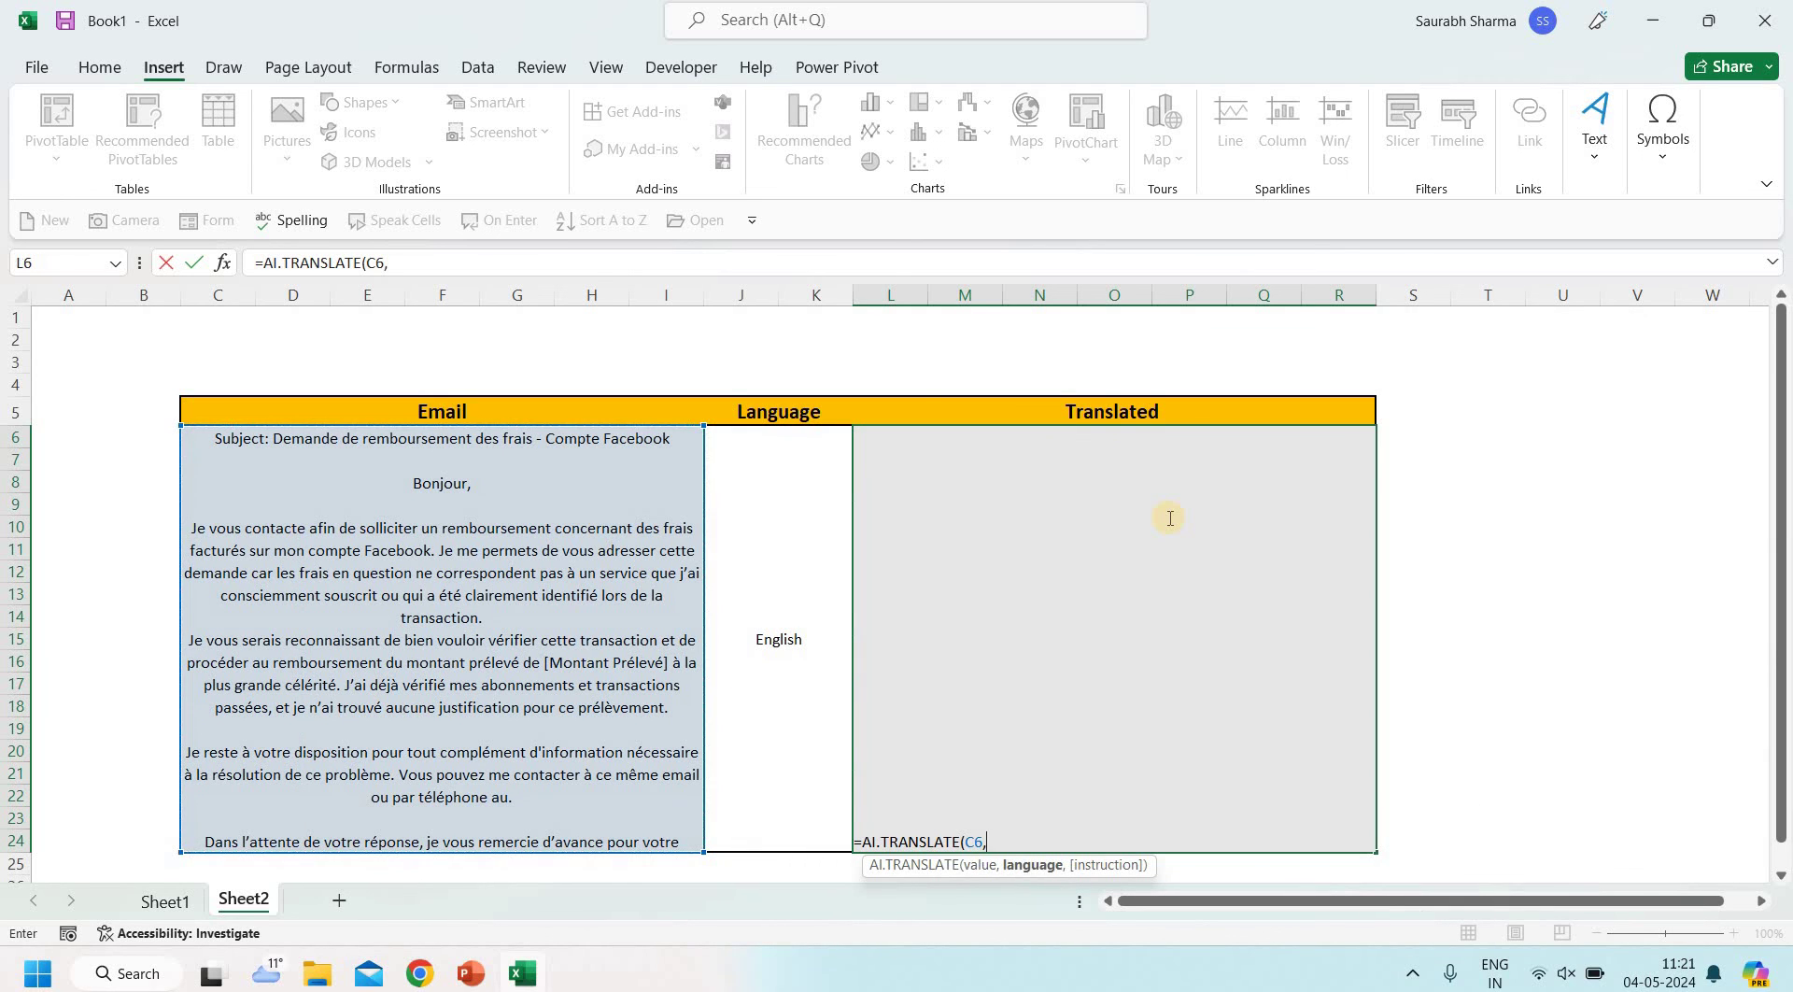
{"action": "key", "text": "Left"}
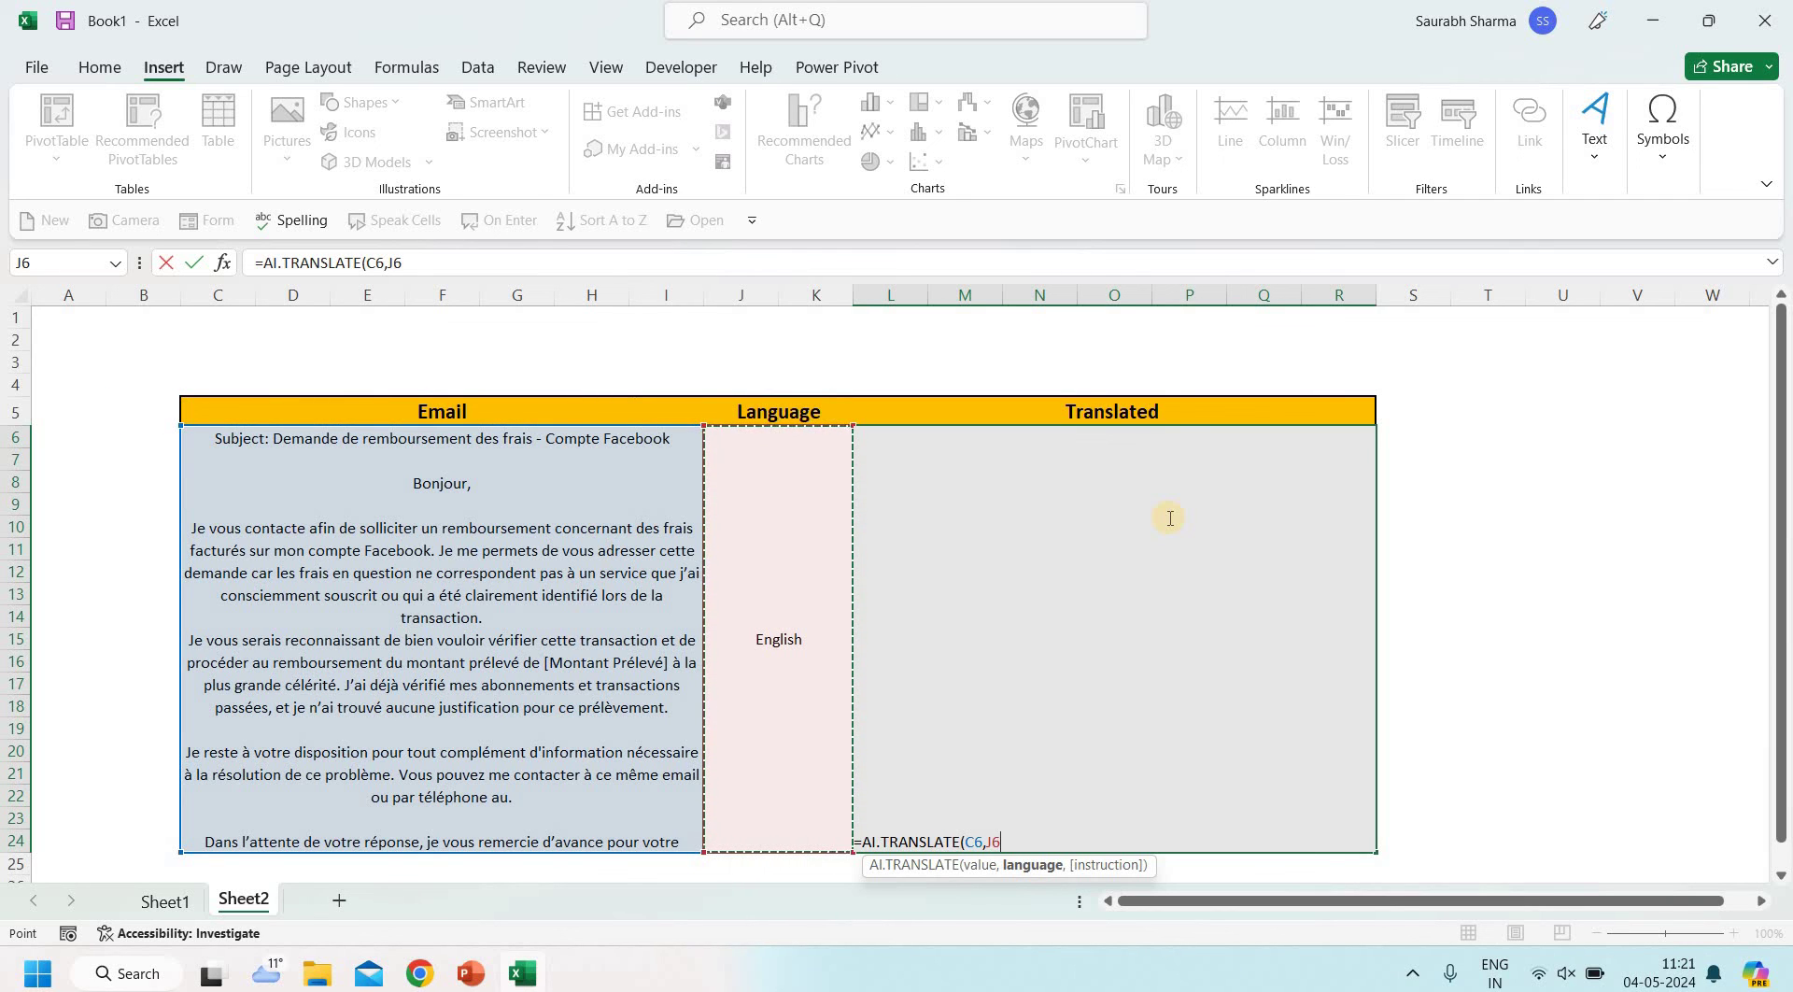
{"action": "type", "text": ")"}
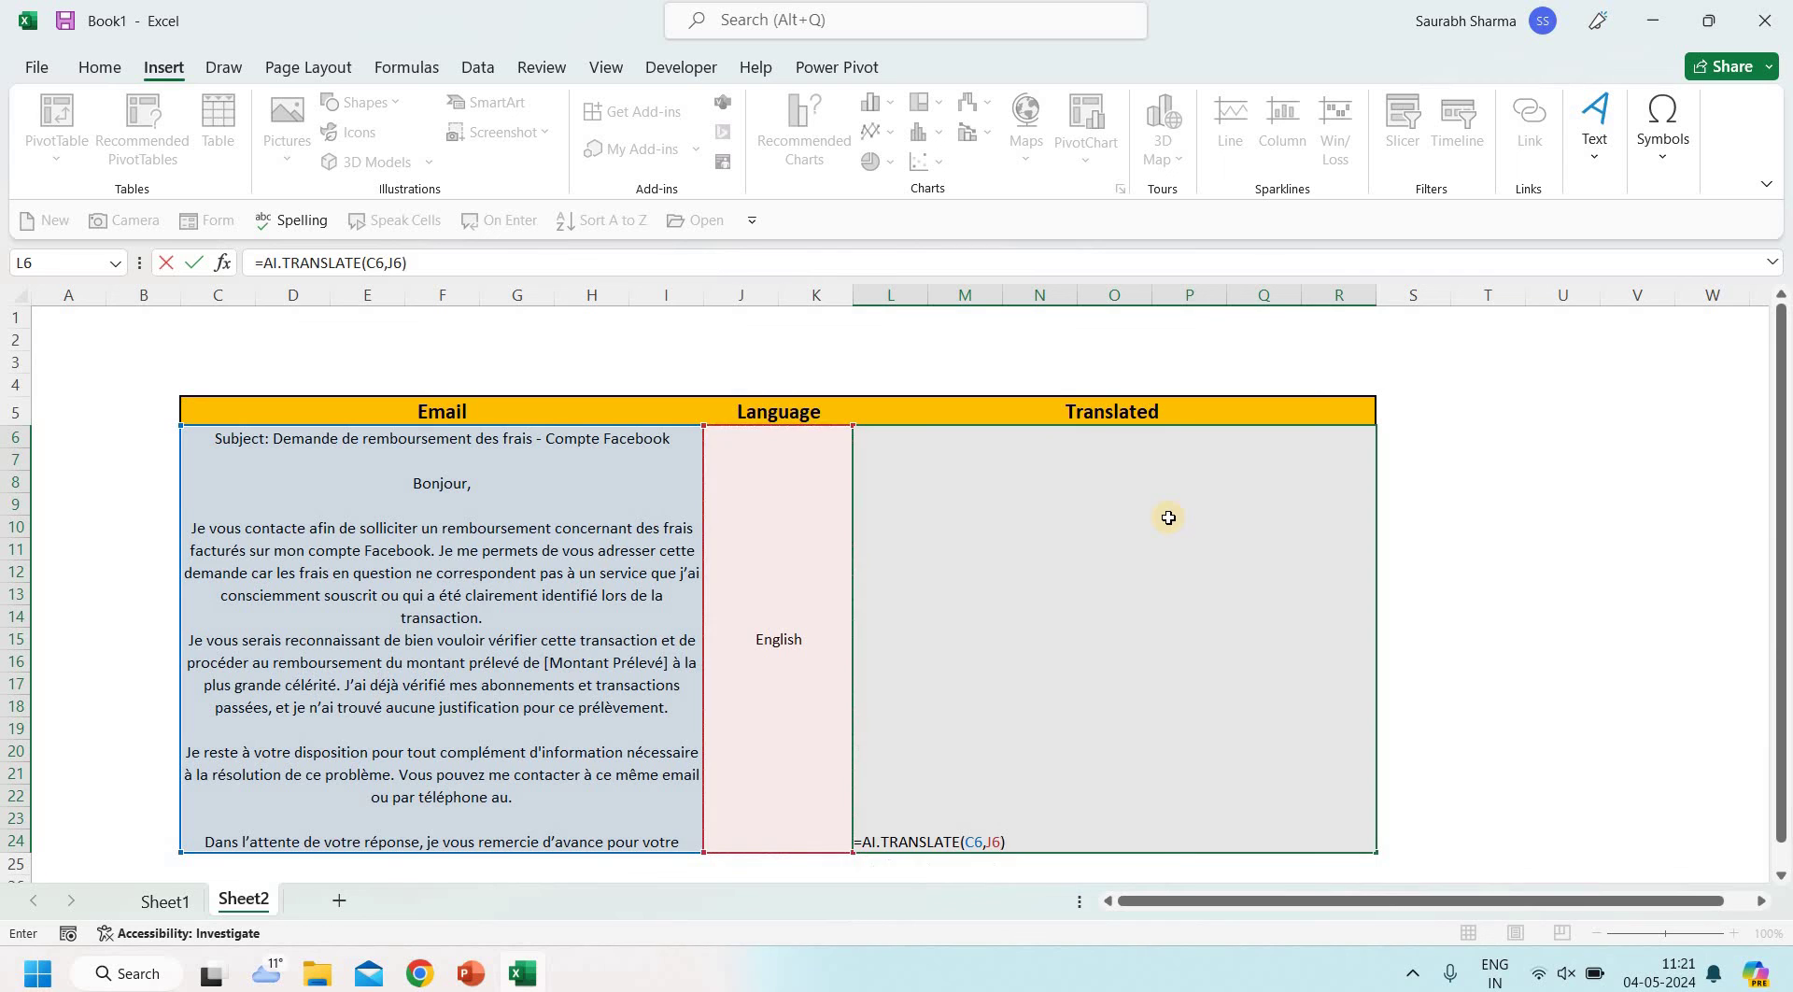
{"action": "key", "text": "Return"}
{"action": "key", "text": "Up"}
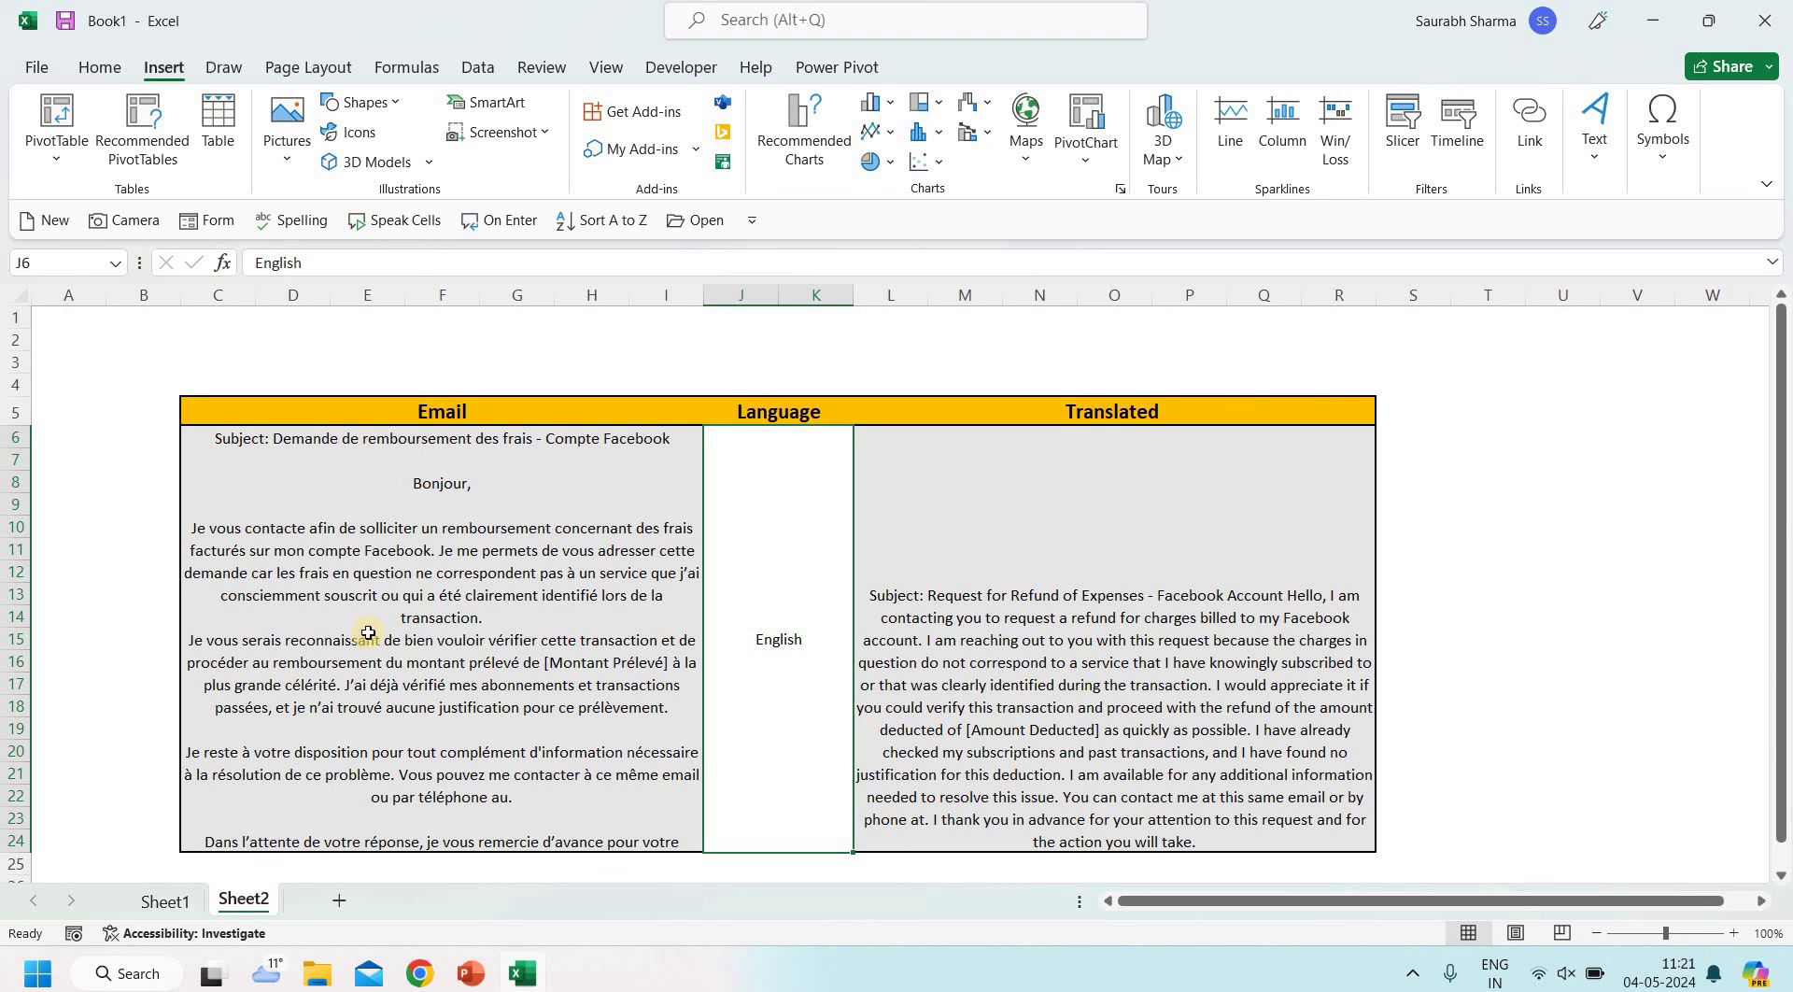
{"action": "left_click", "coordinate": [472, 973]}
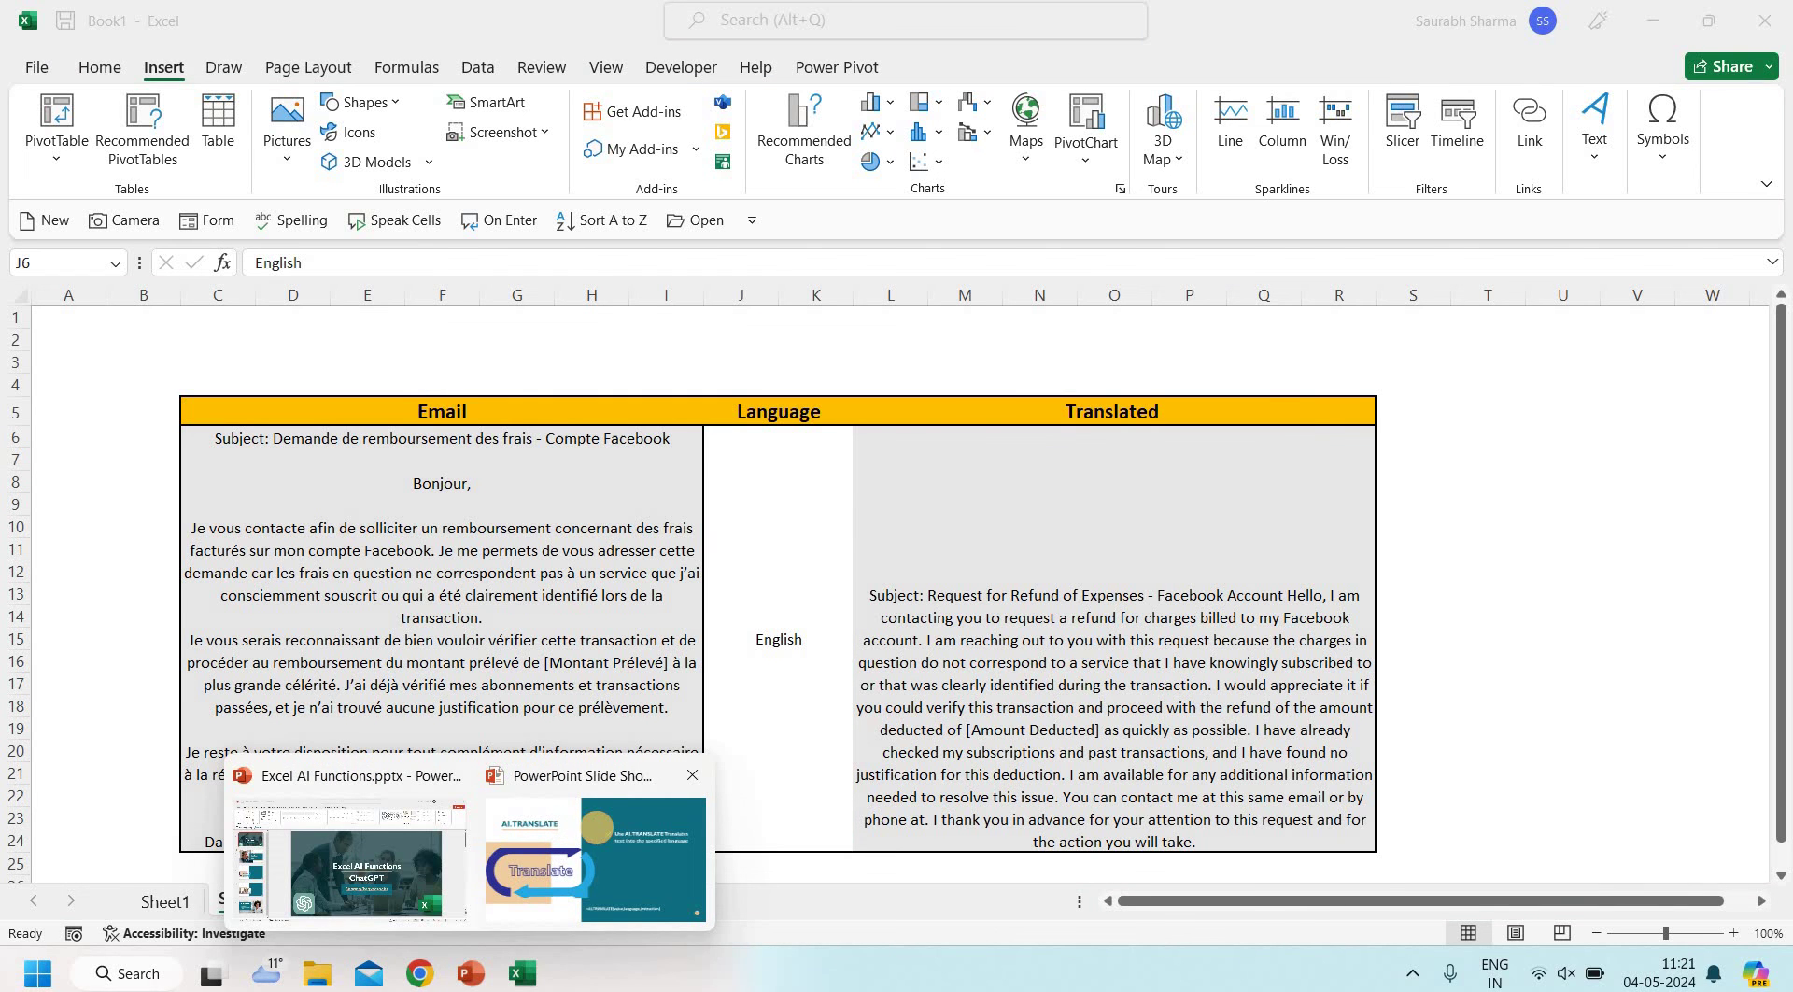